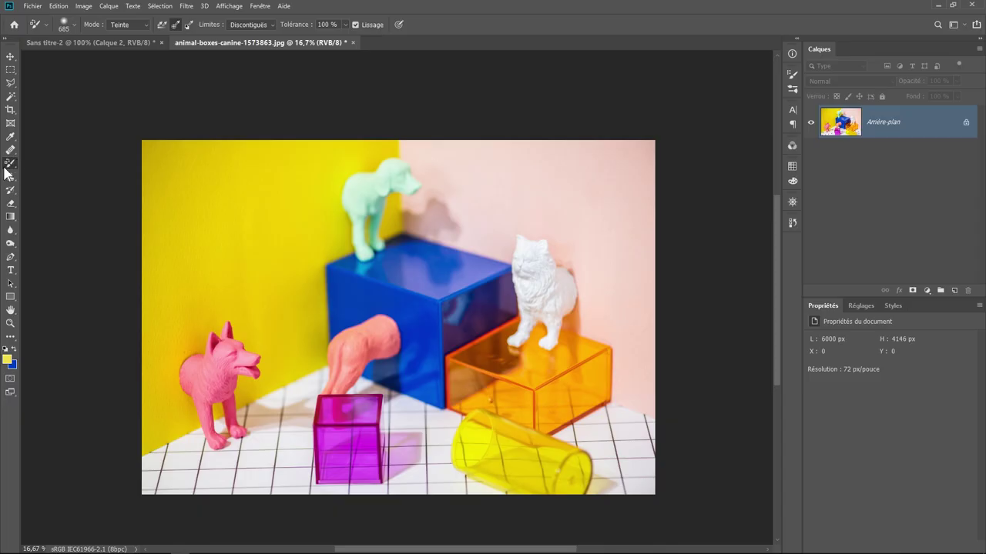
# Step: Switch to the Color Replacement tool and test the tip's roundness and angle, ending with a round 837 px tip
pyautogui.rightClick(10, 163)
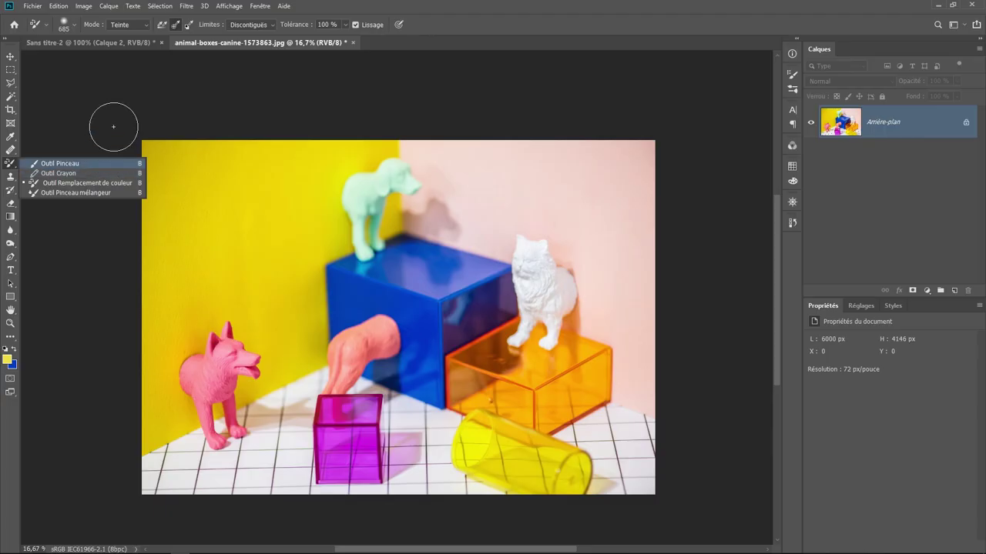
pyautogui.click(110, 126)
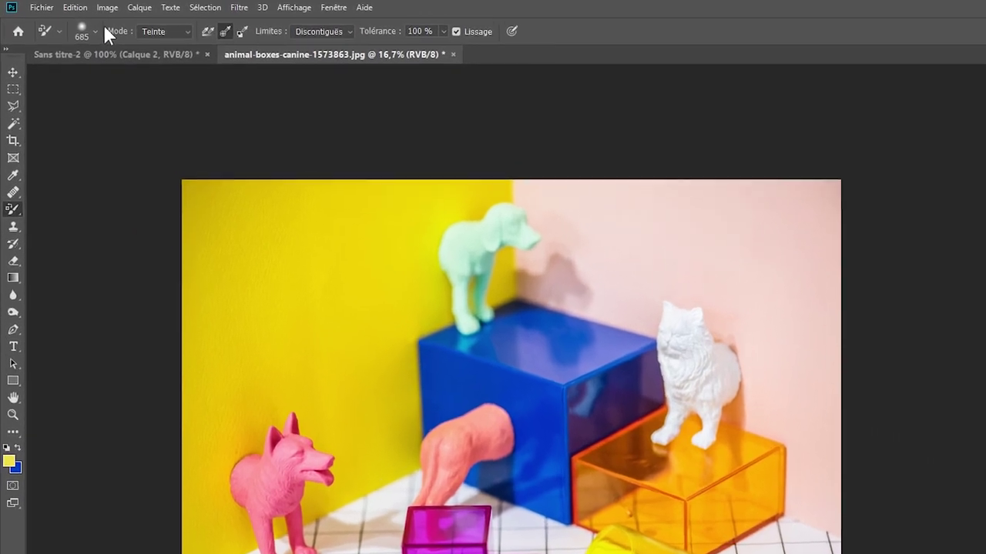
pyautogui.click(64, 24)
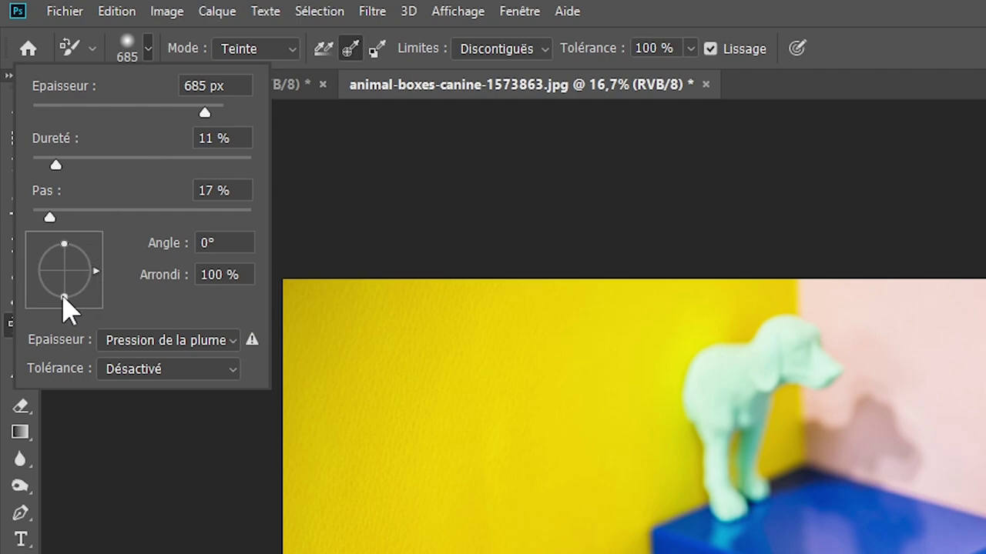
pyautogui.moveTo(64, 296)
pyautogui.mouseDown()
pyautogui.moveTo(90, 248)
pyautogui.moveTo(88, 318)
pyautogui.mouseUp()
pyautogui.click(88, 249)
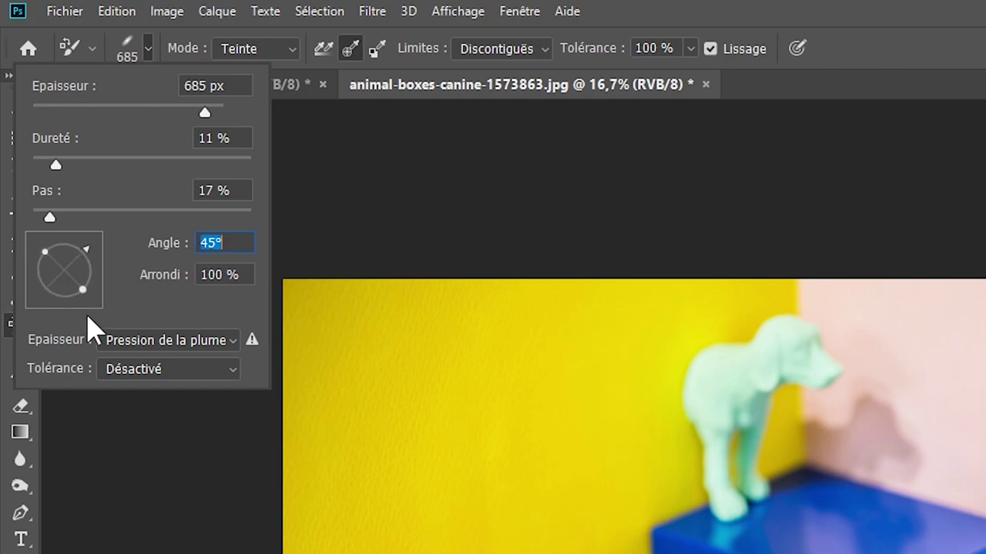
pyautogui.moveTo(90, 255); pyautogui.dragTo(95, 271)
pyautogui.click(96, 271)
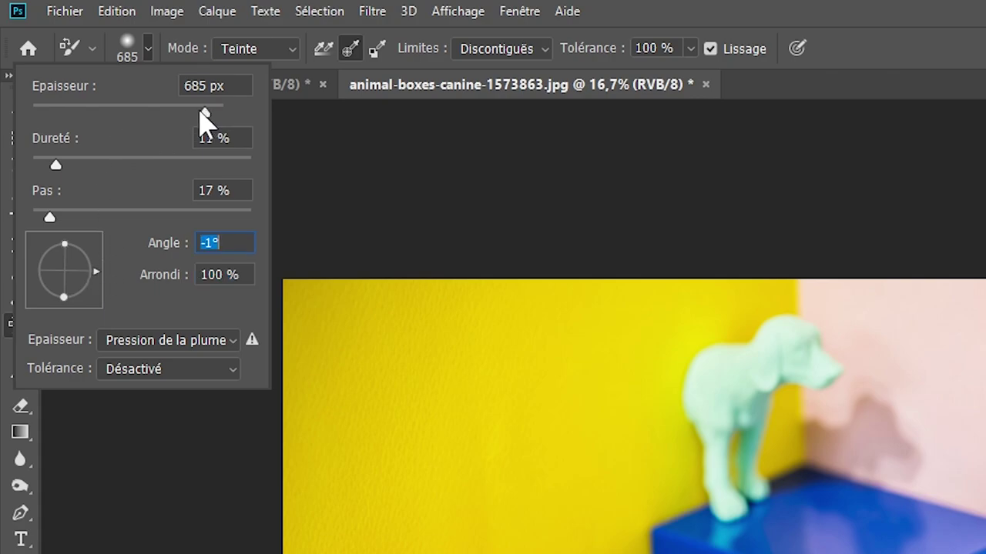
pyautogui.moveTo(204, 114); pyautogui.dragTo(199, 114)
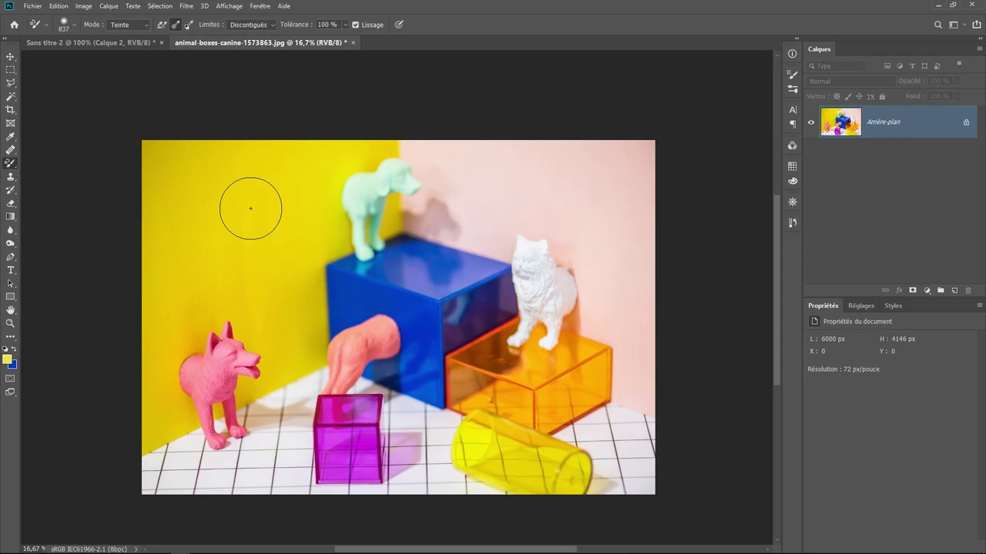
# Step: Enlarge the brush to about 849 px, set the foreground to red ff0000, and undo a wall test stroke
pyautogui.keyDown('alt'); pyautogui.rightClick(250, 207); pyautogui.keyUp('alt')
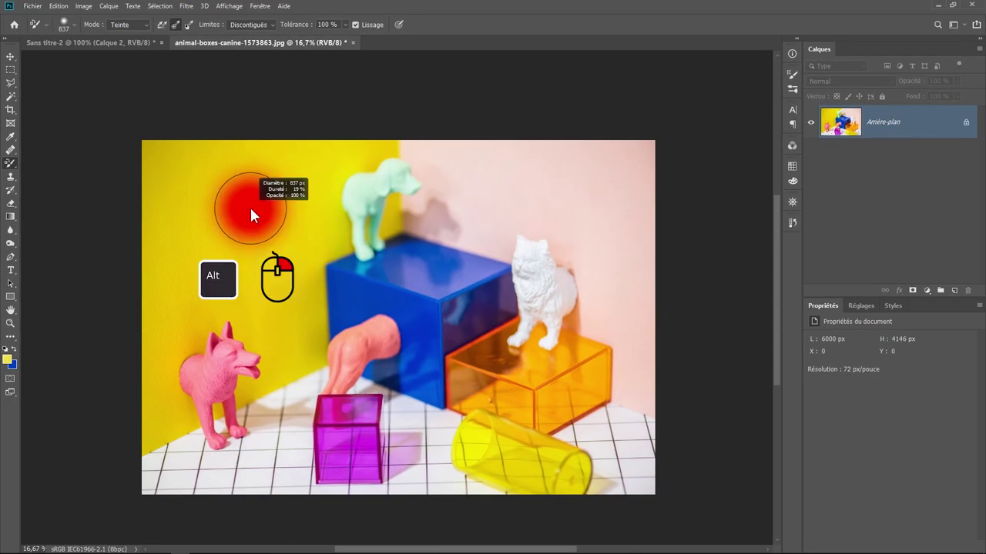
pyautogui.moveTo(250, 208)
pyautogui.mouseDown()
pyautogui.moveTo(279, 212)
pyautogui.moveTo(253, 220)
pyautogui.moveTo(266, 245)
pyautogui.moveTo(275, 331)
pyautogui.moveTo(260, 273)
pyautogui.moveTo(270, 288)
pyautogui.moveTo(264, 304)
pyautogui.moveTo(263, 232)
pyautogui.mouseUp()
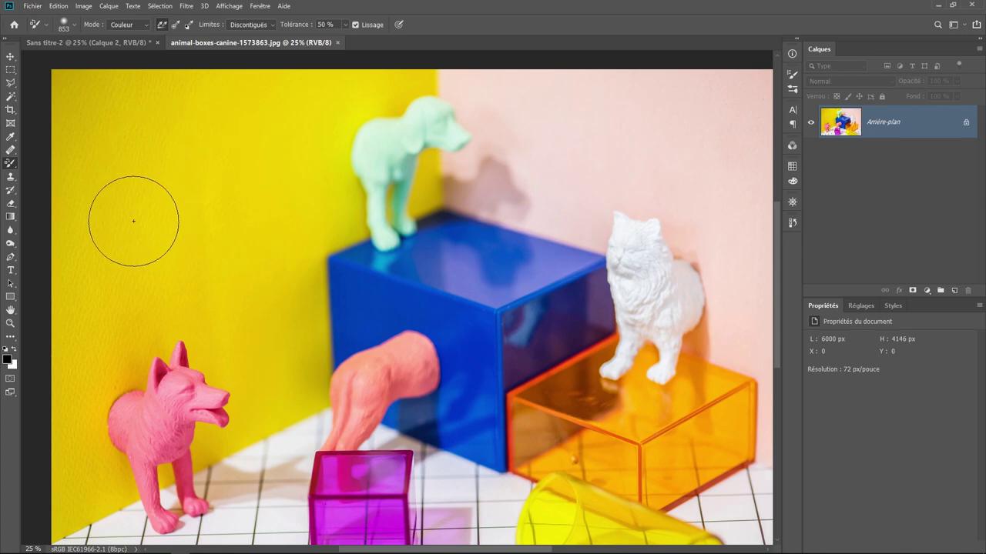
pyautogui.click(7, 360)
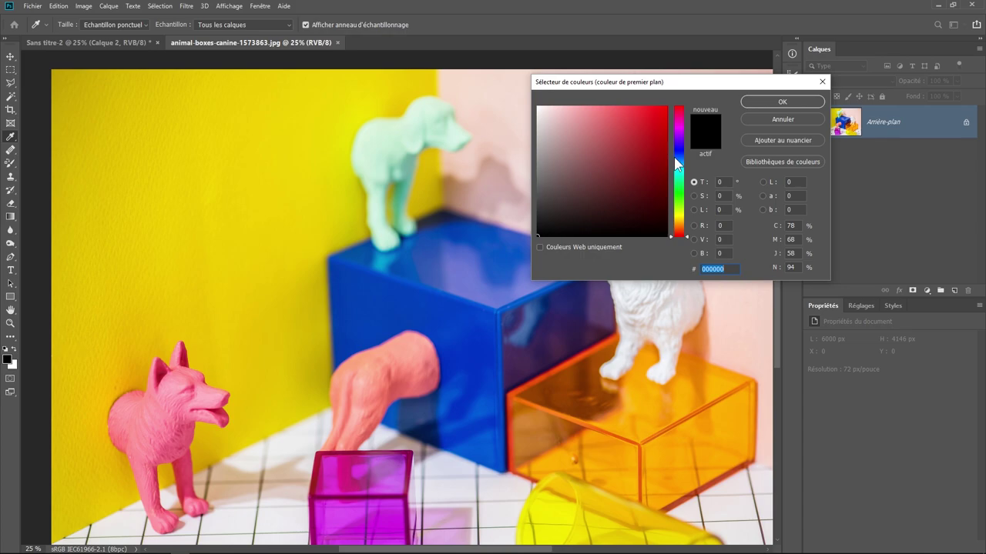
pyautogui.moveTo(659, 131); pyautogui.dragTo(667, 117)
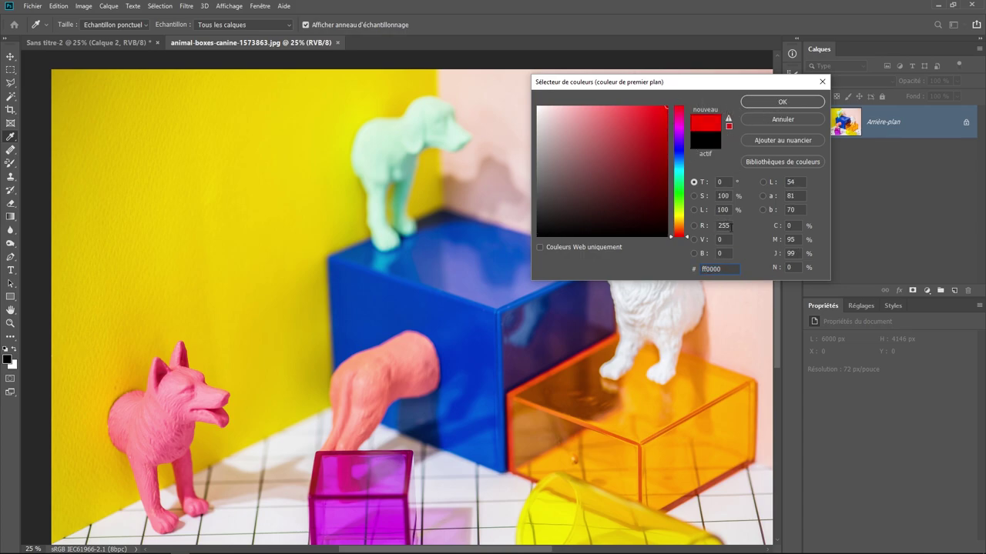
pyautogui.click(774, 100)
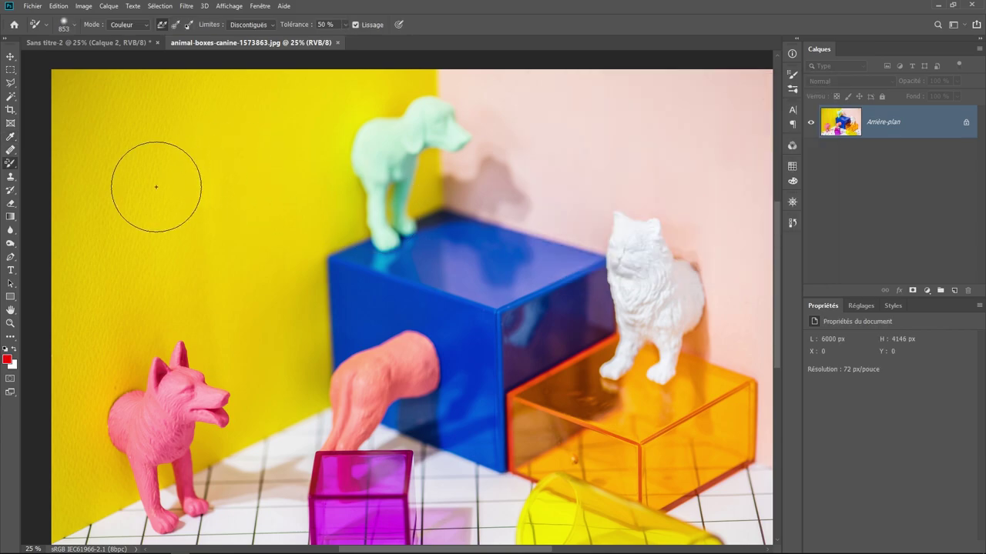
pyautogui.moveTo(157, 187)
pyautogui.mouseDown()
pyautogui.moveTo(182, 160)
pyautogui.moveTo(213, 215)
pyautogui.mouseUp()
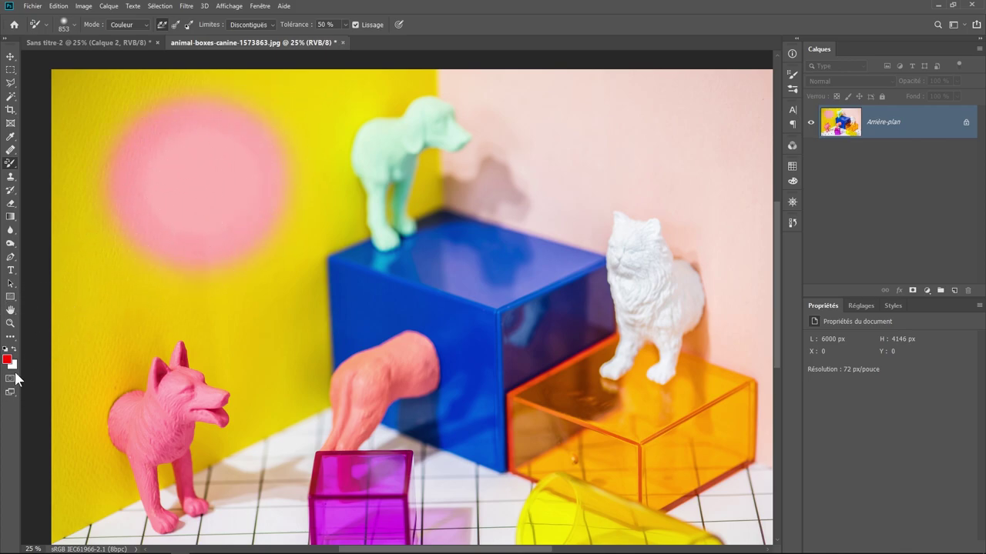
pyautogui.hotkey('ctrl', 'z')
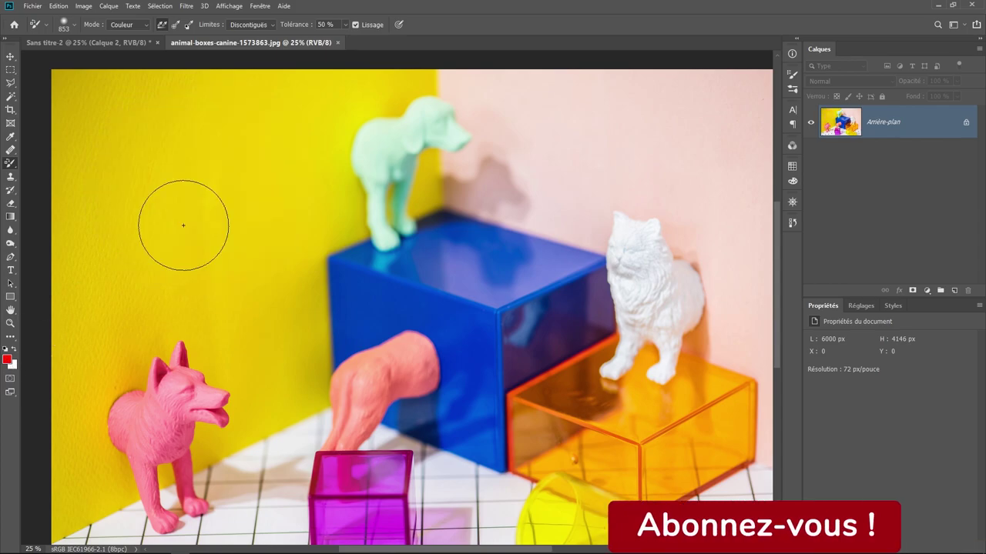
# Step: Switch to the regular Brush tool in Color blend mode, enlarged to 989 px
pyautogui.rightClick(10, 164)
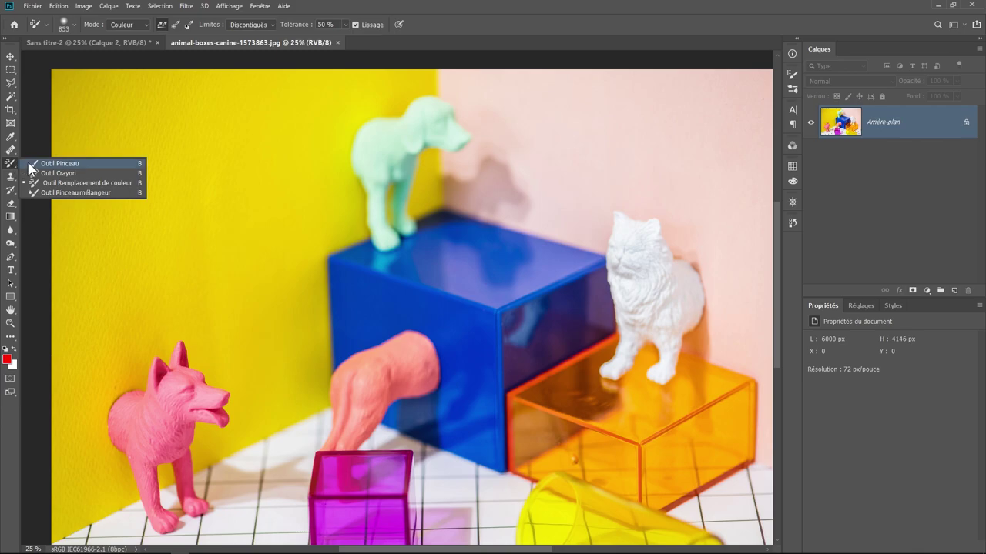
pyautogui.click(59, 165)
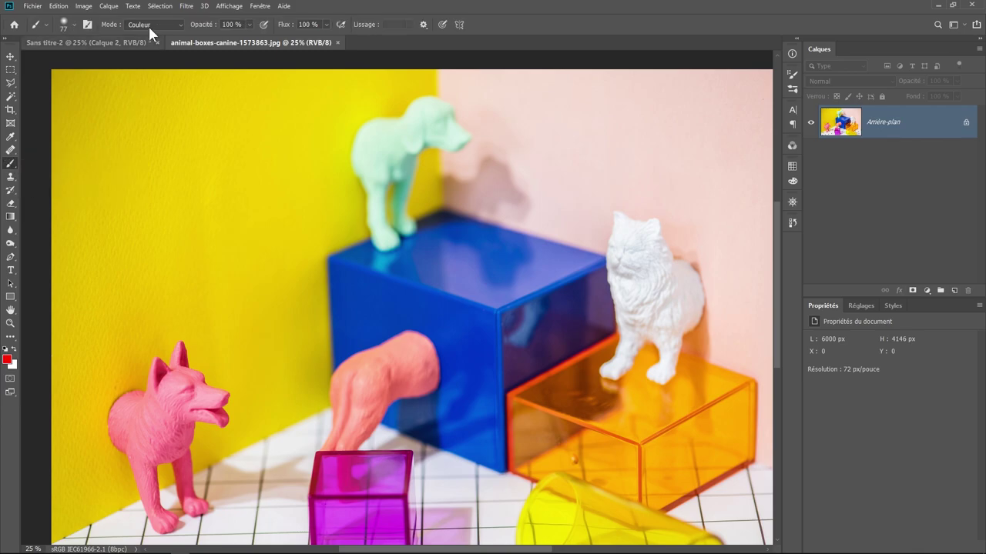
pyautogui.click(150, 24)
pyautogui.click(137, 314)
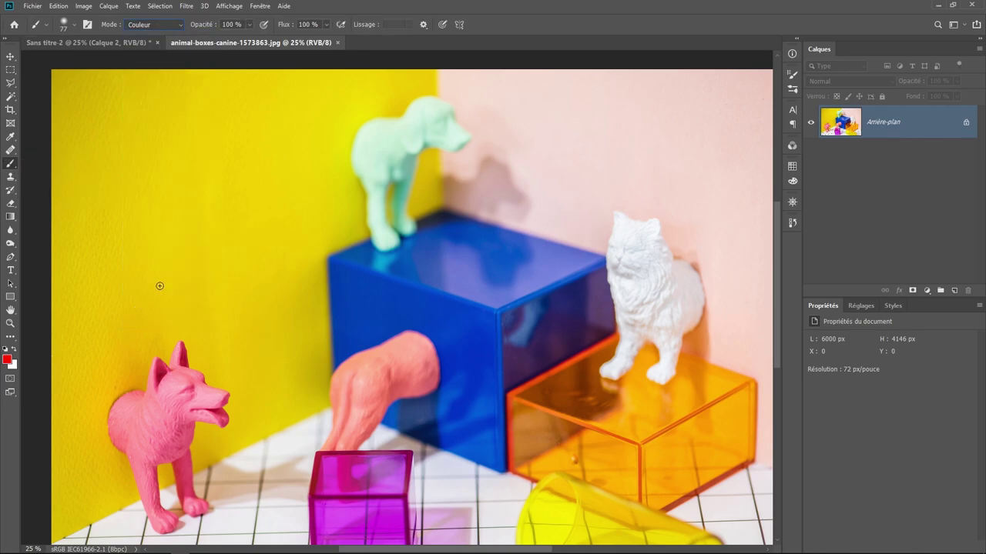
pyautogui.moveTo(205, 230); pyautogui.dragTo(275, 224)
# Step: Tint the yellow wall, dog, cat and blue box red, then undo all the strokes
pyautogui.moveTo(206, 199); pyautogui.dragTo(200, 174)
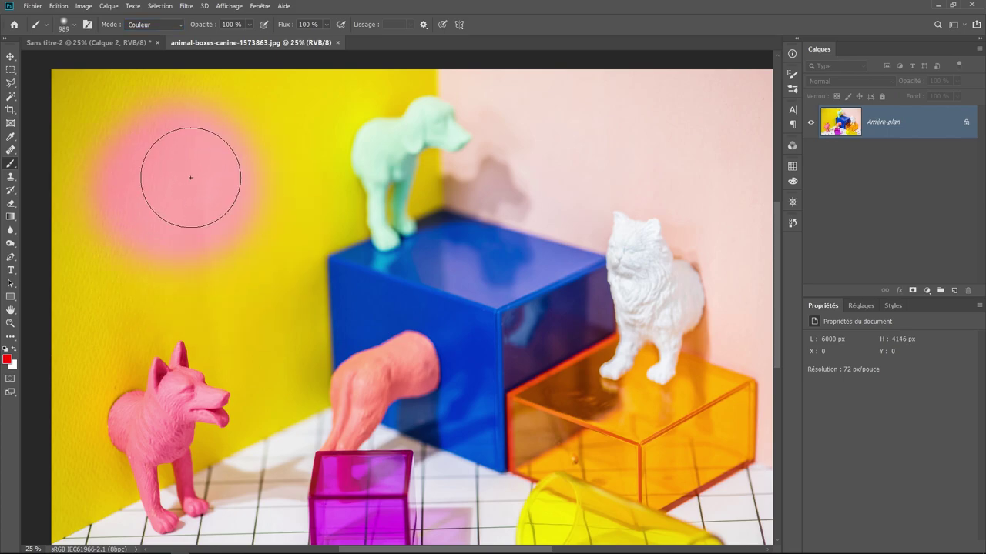
pyautogui.hotkey('ctrl', 'z')
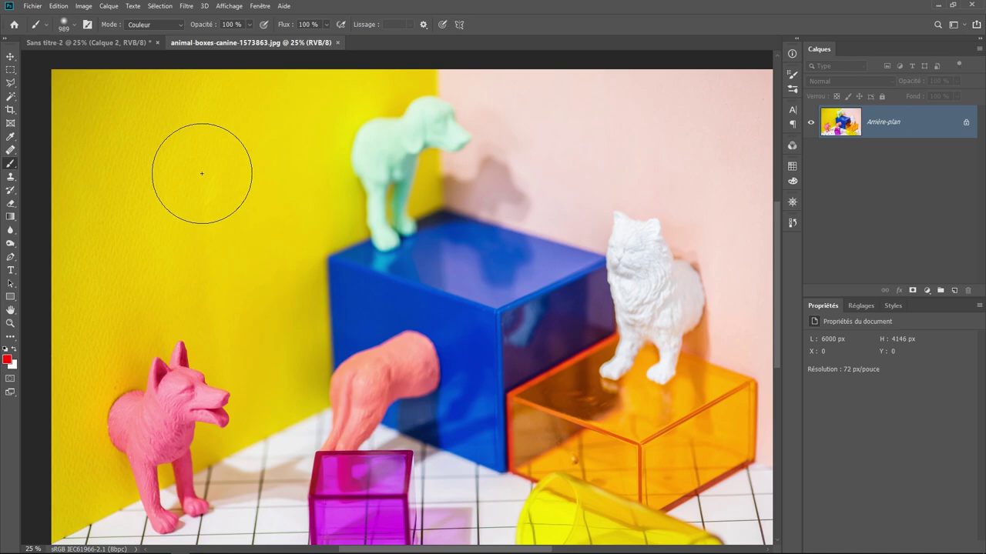
pyautogui.click(281, 154)
pyautogui.moveTo(388, 145)
pyautogui.mouseDown()
pyautogui.moveTo(455, 132)
pyautogui.moveTo(565, 158)
pyautogui.moveTo(654, 259)
pyautogui.moveTo(591, 316)
pyautogui.moveTo(254, 362)
pyautogui.moveTo(308, 397)
pyautogui.moveTo(607, 422)
pyautogui.mouseUp()
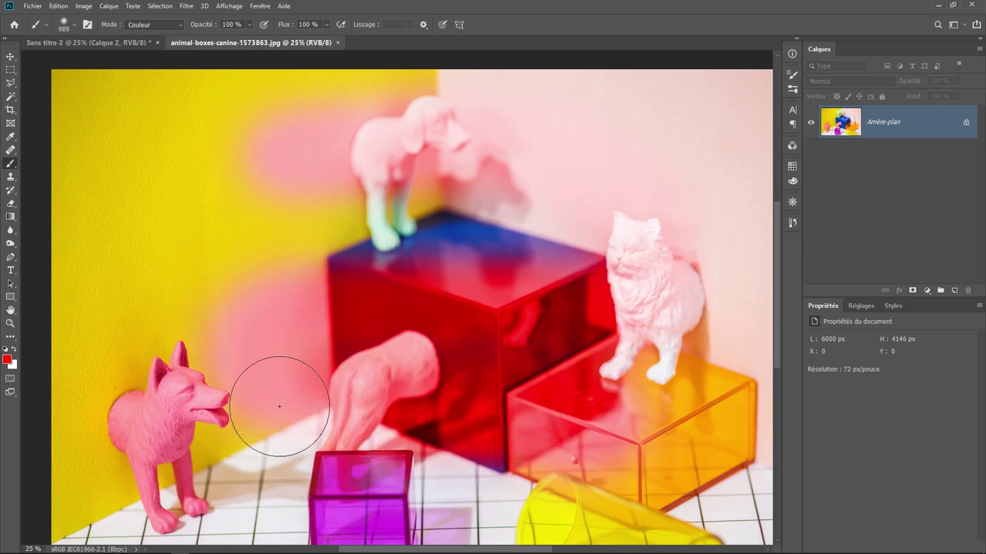
pyautogui.press('F12')
pyautogui.rightClick(10, 164)
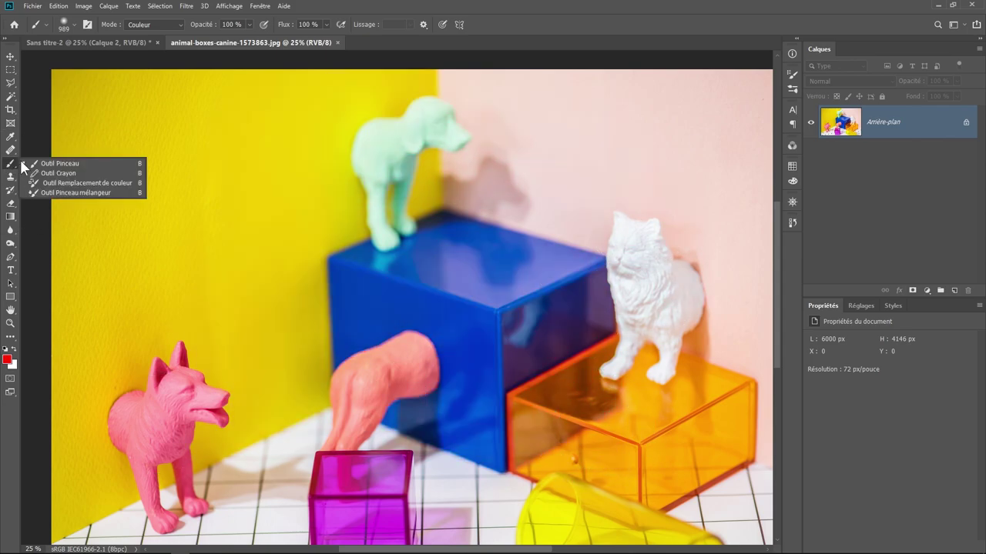
# Step: Return to the Color Replacement tool at 100 % tolerance and undo a pink test stroke on the wall
pyautogui.click(61, 184)
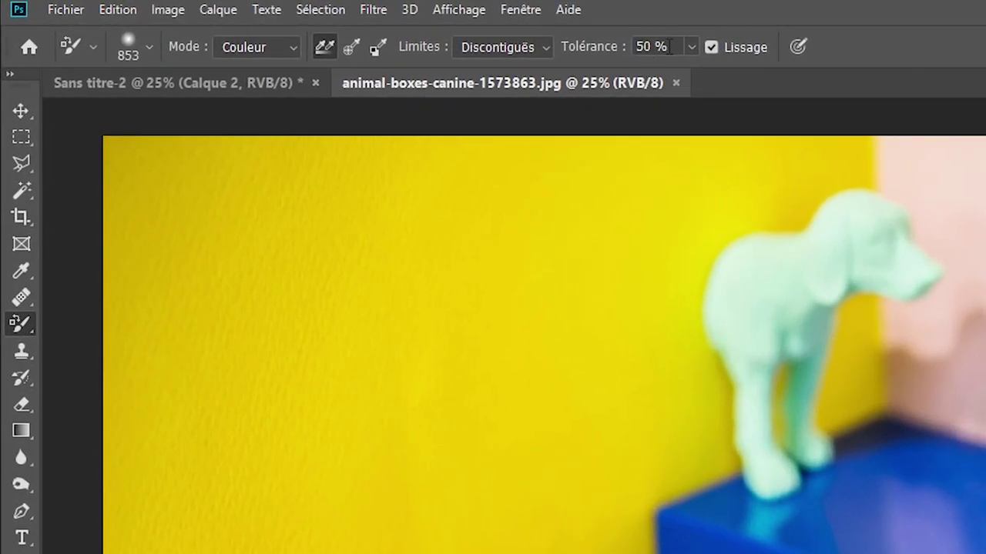
pyautogui.moveTo(592, 55); pyautogui.dragTo(478, 60)
pyautogui.moveTo(583, 54); pyautogui.dragTo(833, 91)
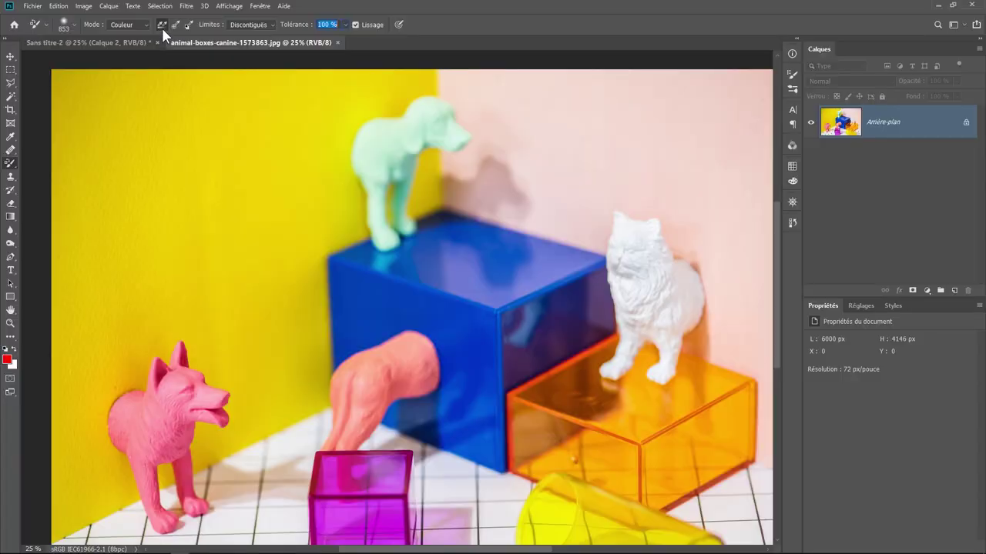
pyautogui.moveTo(227, 162)
pyautogui.mouseDown()
pyautogui.moveTo(395, 154)
pyautogui.moveTo(511, 171)
pyautogui.moveTo(616, 238)
pyautogui.moveTo(554, 437)
pyautogui.moveTo(454, 446)
pyautogui.moveTo(307, 352)
pyautogui.moveTo(209, 341)
pyautogui.moveTo(159, 210)
pyautogui.moveTo(255, 254)
pyautogui.moveTo(561, 235)
pyautogui.moveTo(385, 220)
pyautogui.moveTo(310, 245)
pyautogui.moveTo(265, 221)
pyautogui.moveTo(462, 176)
pyautogui.moveTo(225, 223)
pyautogui.mouseUp()
pyautogui.hotkey('ctrl', 'z')
# Step: At 39 % tolerance, paint pink across the wall and mint dog, then undo the stroke
pyautogui.write('39')
pyautogui.moveTo(185, 196)
pyautogui.mouseDown()
pyautogui.moveTo(451, 197)
pyautogui.moveTo(488, 165)
pyautogui.moveTo(361, 129)
pyautogui.moveTo(231, 159)
pyautogui.moveTo(341, 144)
pyautogui.moveTo(429, 99)
pyautogui.moveTo(505, 154)
pyautogui.moveTo(431, 206)
pyautogui.mouseUp()
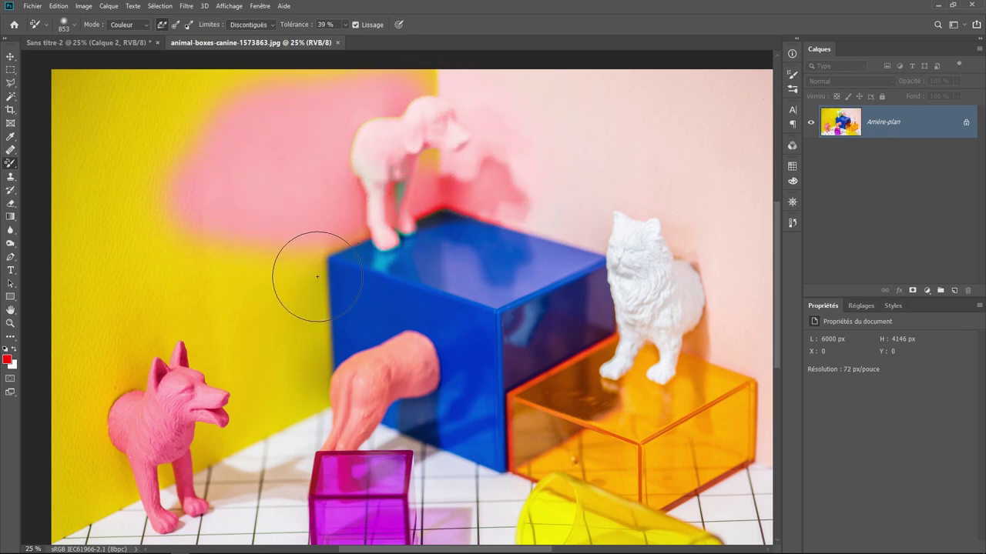
pyautogui.moveTo(316, 276)
pyautogui.mouseDown()
pyautogui.moveTo(418, 164)
pyautogui.moveTo(414, 106)
pyautogui.mouseUp()
pyautogui.hotkey('ctrl', 'z')
pyautogui.press(']')
pyautogui.press(']')
pyautogui.press(']')
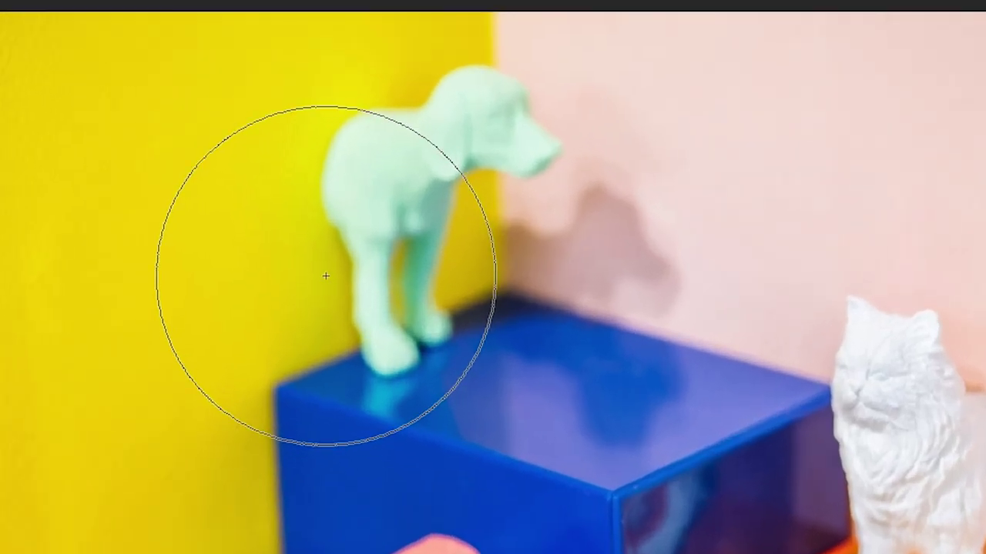
# Step: Paint pink on the wall beside the dog and resize the brush to 973 px
pyautogui.click(325, 276)
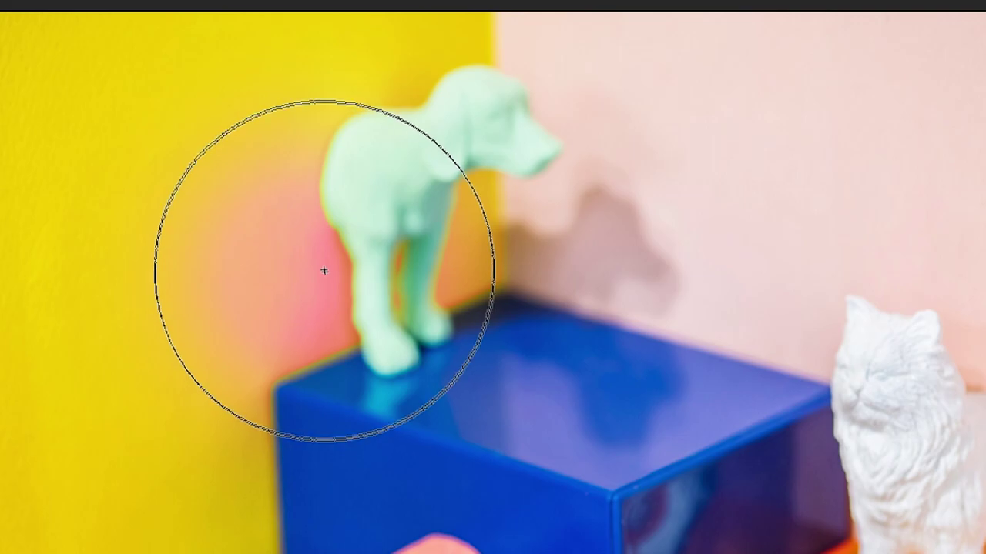
pyautogui.moveTo(325, 275); pyautogui.dragTo(298, 151)
pyautogui.moveTo(315, 107)
pyautogui.mouseDown()
pyautogui.moveTo(408, 72)
pyautogui.moveTo(289, 269)
pyautogui.moveTo(390, 68)
pyautogui.moveTo(319, 285)
pyautogui.moveTo(297, 169)
pyautogui.moveTo(341, 84)
pyautogui.moveTo(318, 132)
pyautogui.moveTo(300, 223)
pyautogui.moveTo(328, 285)
pyautogui.moveTo(305, 235)
pyautogui.moveTo(349, 107)
pyautogui.moveTo(301, 147)
pyautogui.moveTo(314, 265)
pyautogui.mouseUp()
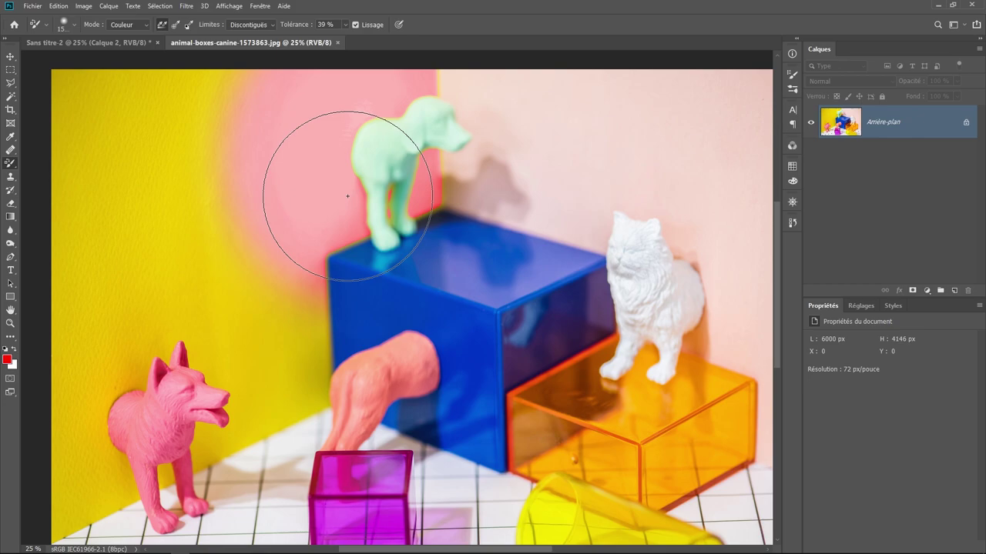
pyautogui.moveTo(341, 189); pyautogui.dragTo(314, 204)
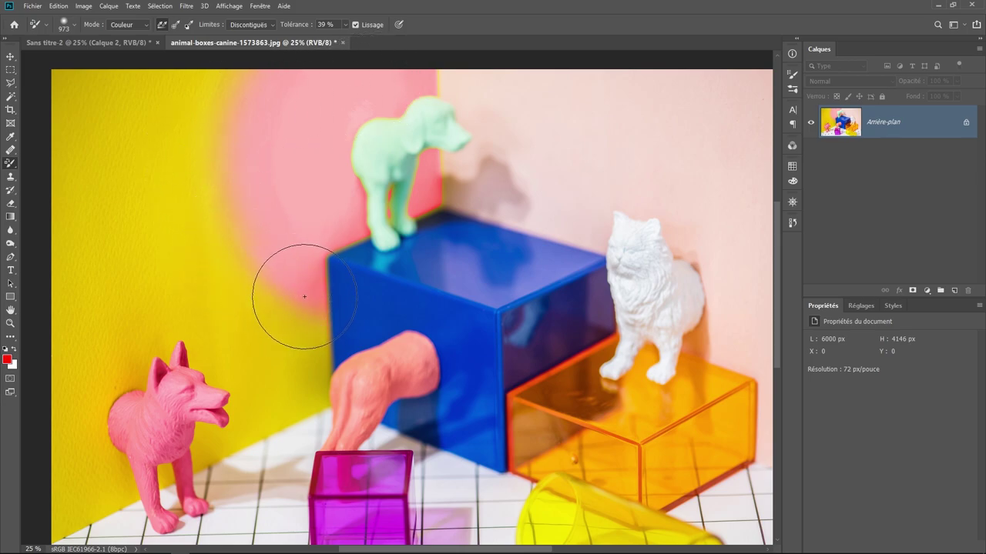
# Step: Paint more of the left wall pink, undo the wall painting, and shrink the brush
pyautogui.moveTo(304, 297); pyautogui.dragTo(302, 338)
pyautogui.moveTo(243, 276); pyautogui.dragTo(213, 287)
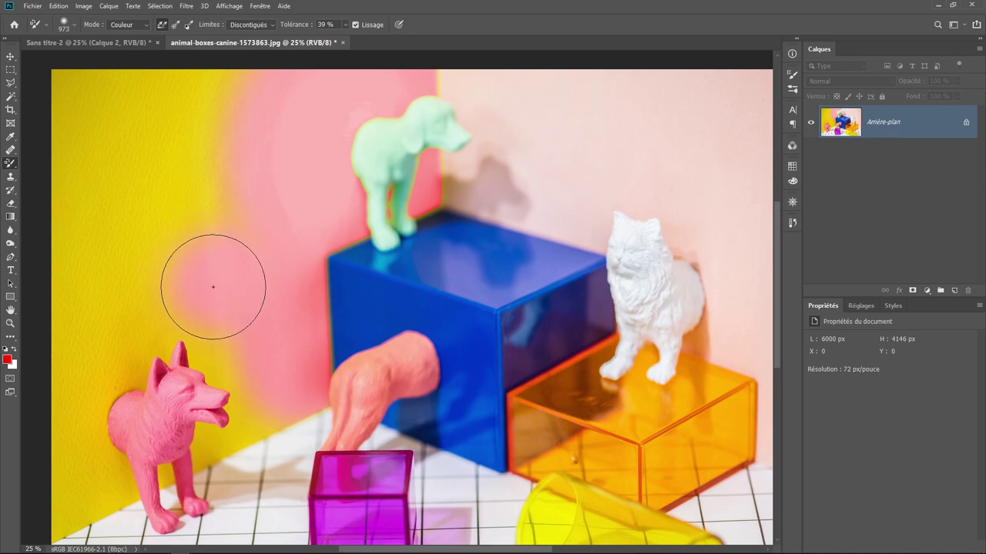
pyautogui.moveTo(227, 117)
pyautogui.mouseDown()
pyautogui.moveTo(125, 125)
pyautogui.moveTo(169, 158)
pyautogui.moveTo(125, 319)
pyautogui.moveTo(95, 348)
pyautogui.moveTo(77, 460)
pyautogui.moveTo(93, 110)
pyautogui.moveTo(126, 132)
pyautogui.mouseUp()
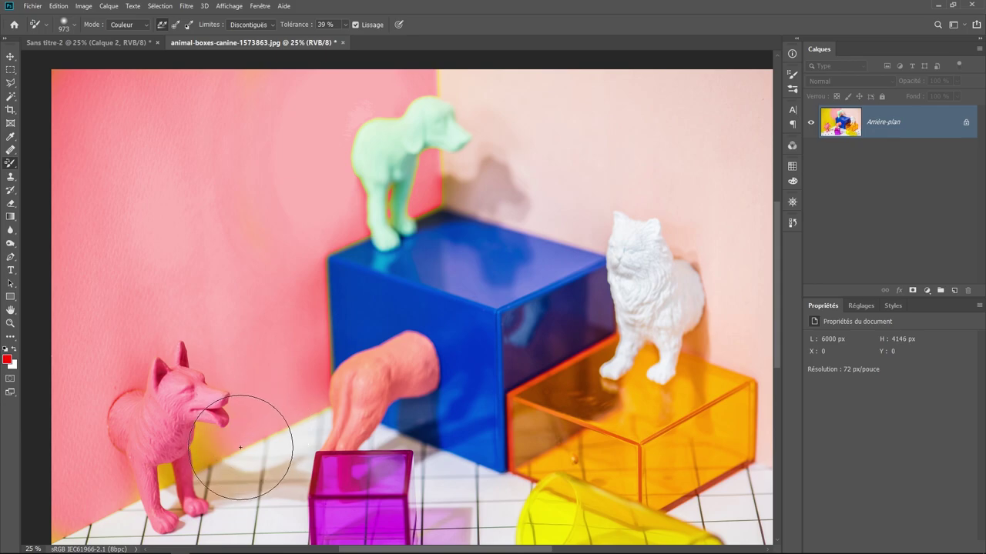
pyautogui.hotkey('ctrl', 'z')
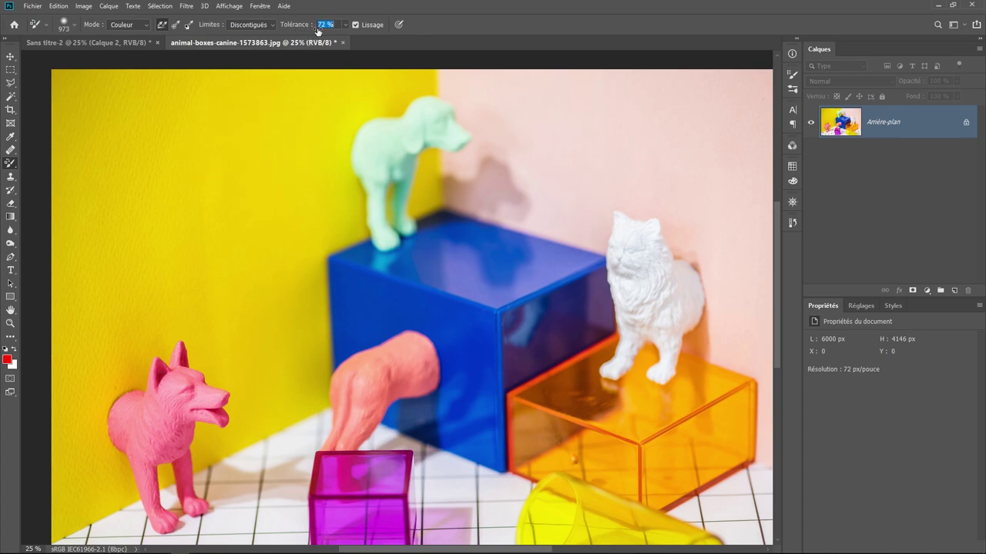
pyautogui.moveTo(250, 216); pyautogui.dragTo(259, 215)
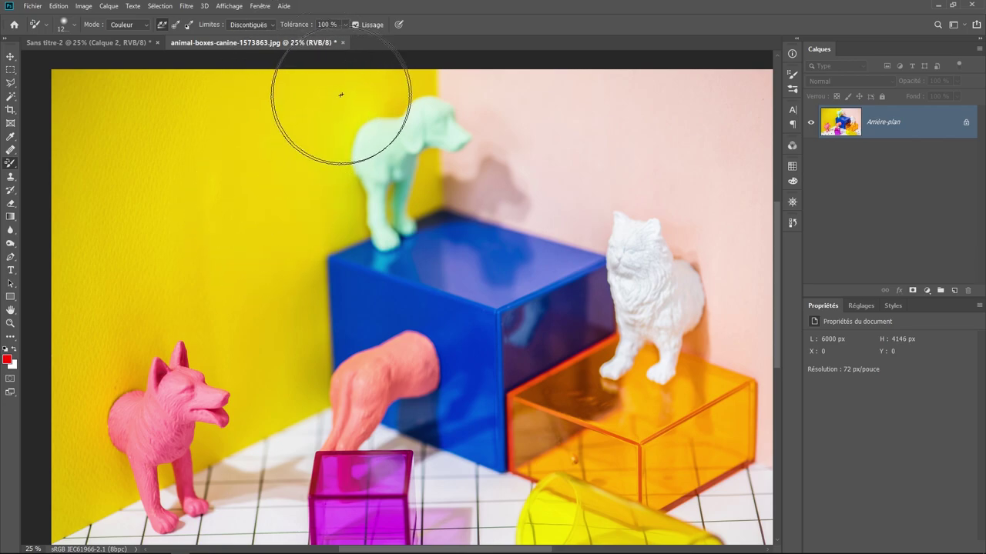
# Step: Test the brush at 1 % tolerance on the yellow wall and set Sampling to Once
pyautogui.moveTo(381, 83)
pyautogui.mouseDown()
pyautogui.moveTo(420, 81)
pyautogui.moveTo(301, 315)
pyautogui.moveTo(319, 220)
pyautogui.moveTo(288, 235)
pyautogui.moveTo(276, 319)
pyautogui.moveTo(299, 303)
pyautogui.moveTo(339, 182)
pyautogui.moveTo(330, 159)
pyautogui.moveTo(341, 110)
pyautogui.moveTo(341, 187)
pyautogui.moveTo(378, 88)
pyautogui.moveTo(359, 95)
pyautogui.moveTo(365, 107)
pyautogui.moveTo(314, 157)
pyautogui.mouseUp()
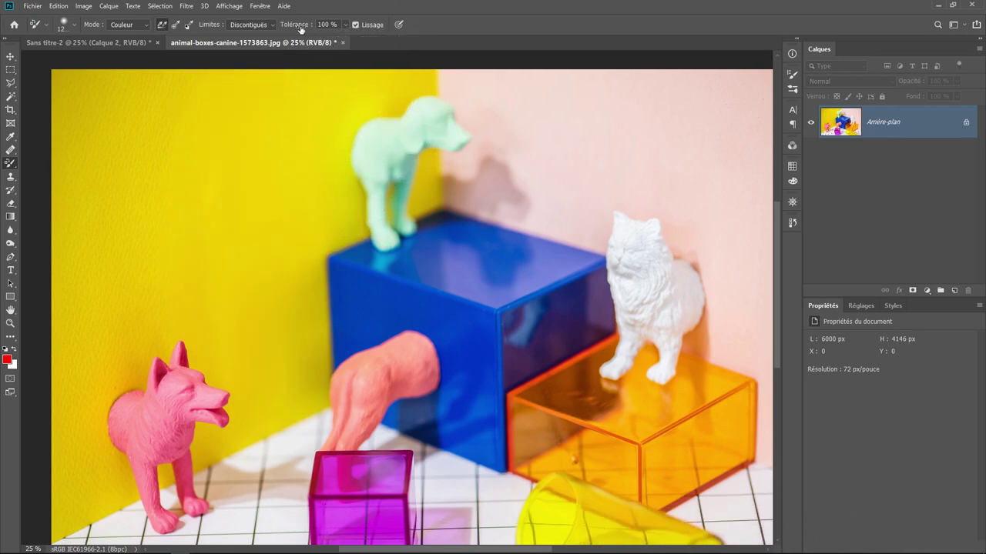
pyautogui.press('Return')
pyautogui.moveTo(301, 161)
pyautogui.mouseDown()
pyautogui.moveTo(258, 268)
pyautogui.moveTo(160, 238)
pyautogui.moveTo(211, 259)
pyautogui.moveTo(275, 339)
pyautogui.mouseUp()
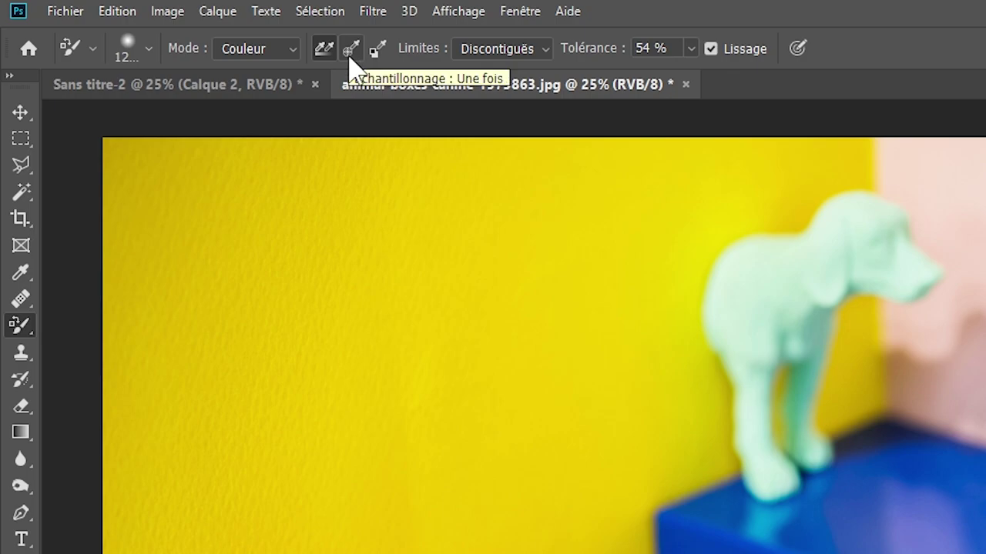
pyautogui.click(350, 56)
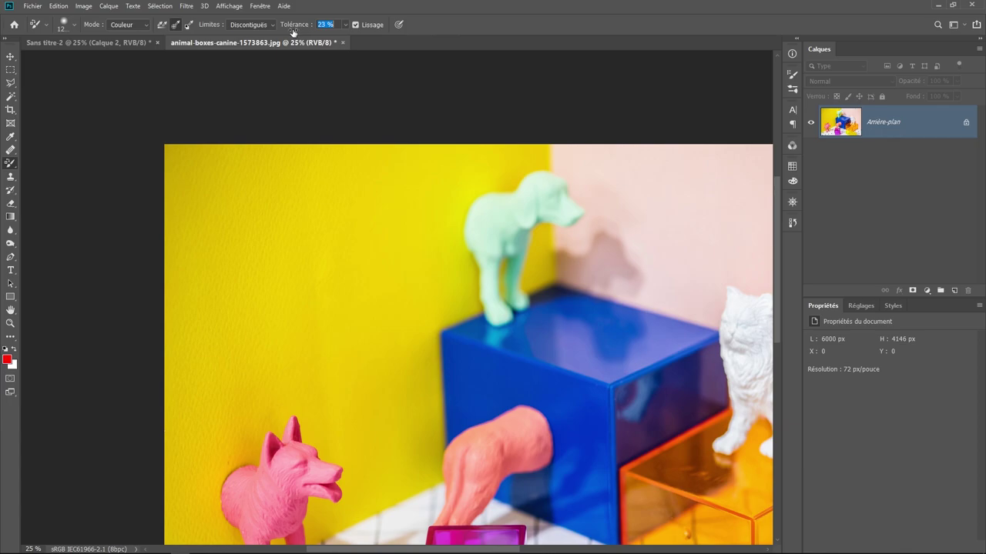
pyautogui.write('18')
# Step: At 18 % tolerance, brush pink test strokes across the yellow wall, then undo them
pyautogui.press('Return')
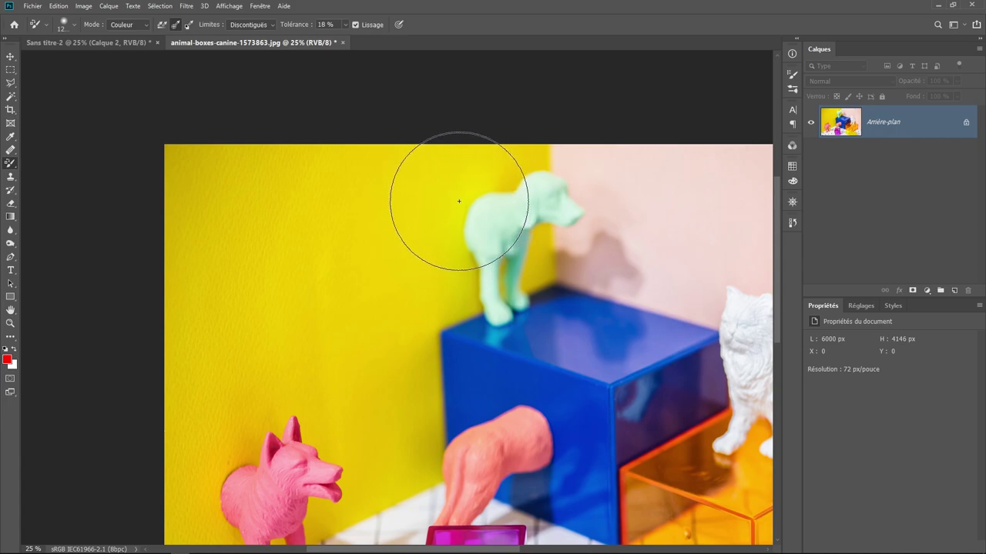
pyautogui.moveTo(439, 198)
pyautogui.mouseDown()
pyautogui.moveTo(449, 191)
pyautogui.moveTo(373, 298)
pyautogui.mouseUp()
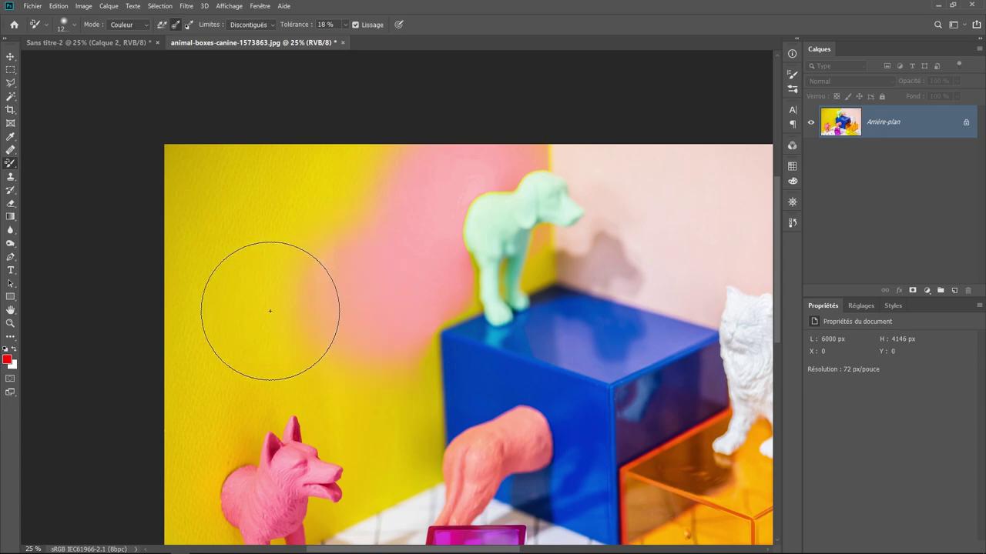
pyautogui.moveTo(270, 311)
pyautogui.mouseDown()
pyautogui.moveTo(198, 315)
pyautogui.moveTo(164, 385)
pyautogui.moveTo(174, 462)
pyautogui.moveTo(367, 405)
pyautogui.moveTo(403, 470)
pyautogui.moveTo(418, 374)
pyautogui.moveTo(418, 449)
pyautogui.mouseUp()
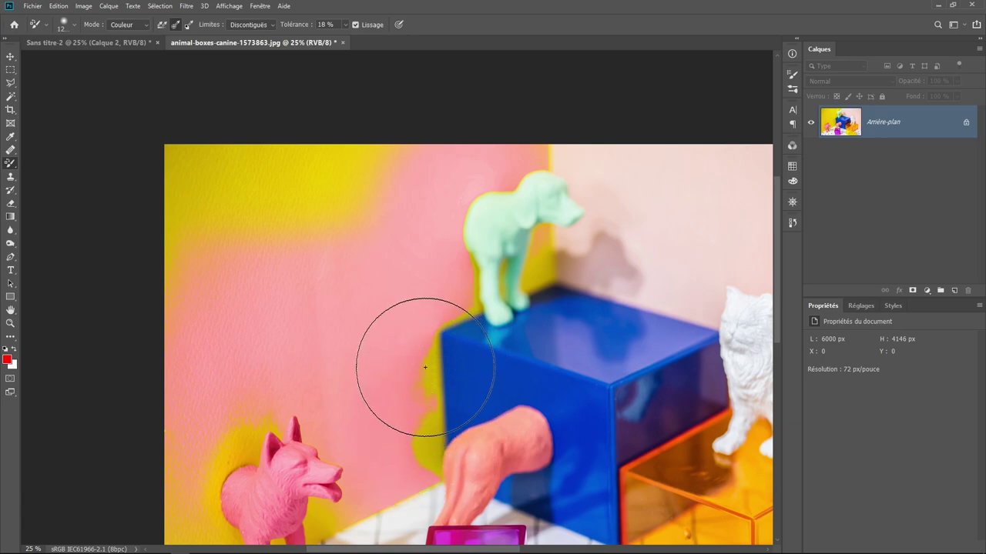
pyautogui.moveTo(424, 367)
pyautogui.mouseDown()
pyautogui.moveTo(419, 414)
pyautogui.moveTo(421, 388)
pyautogui.moveTo(387, 326)
pyautogui.mouseUp()
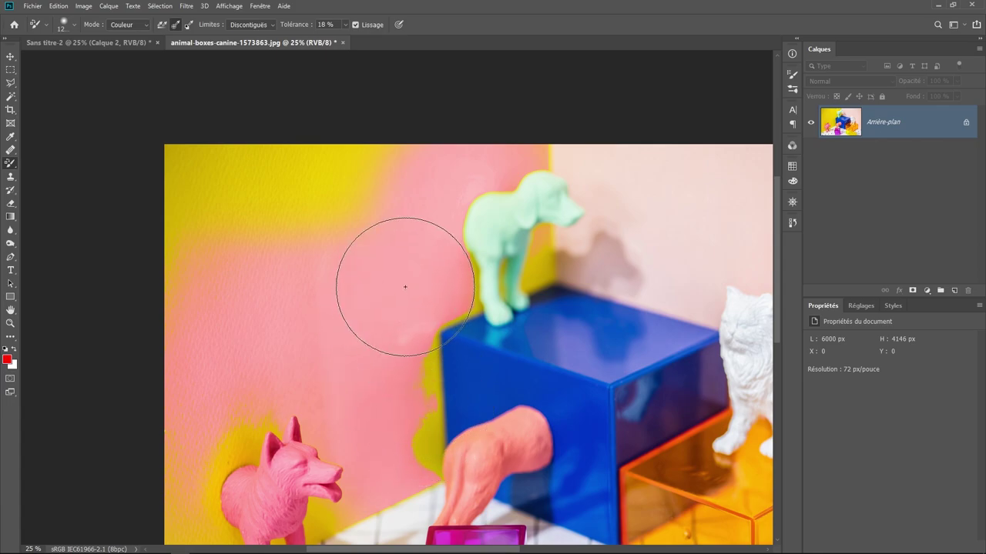
pyautogui.moveTo(407, 285)
pyautogui.mouseDown()
pyautogui.moveTo(387, 209)
pyautogui.moveTo(187, 160)
pyautogui.mouseUp()
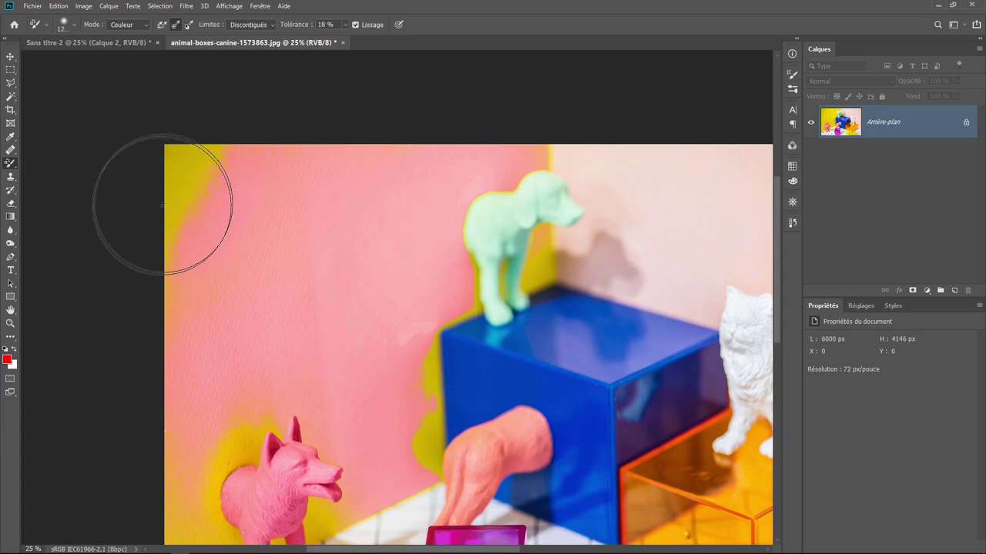
pyautogui.hotkey('ctrl', 'z')
pyautogui.hotkey('ctrl', 'z')
pyautogui.hotkey('ctrl', 'z')
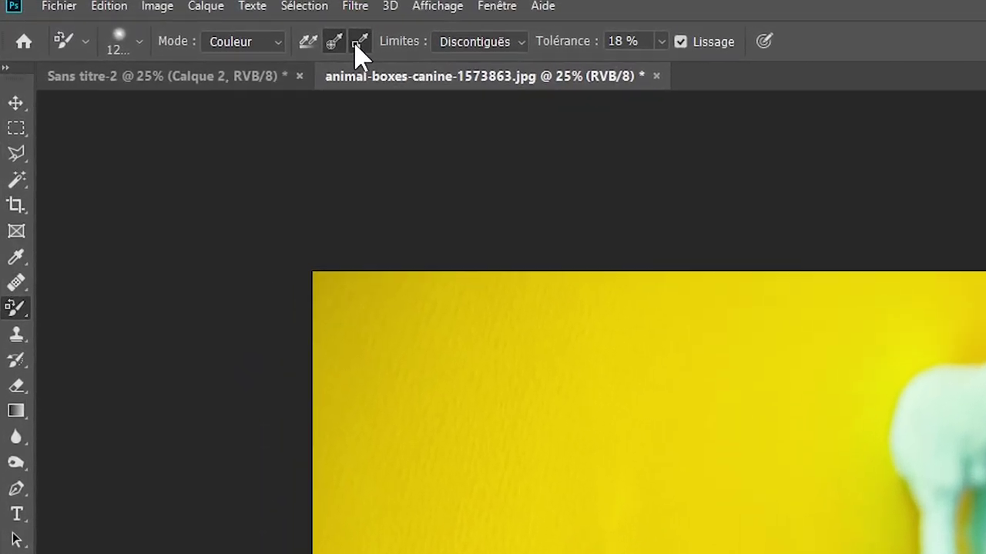
# Step: Set Sampling to Background Swatch, eyedrop the dog's pink as background, and reselect the replacement brush
pyautogui.click(189, 25)
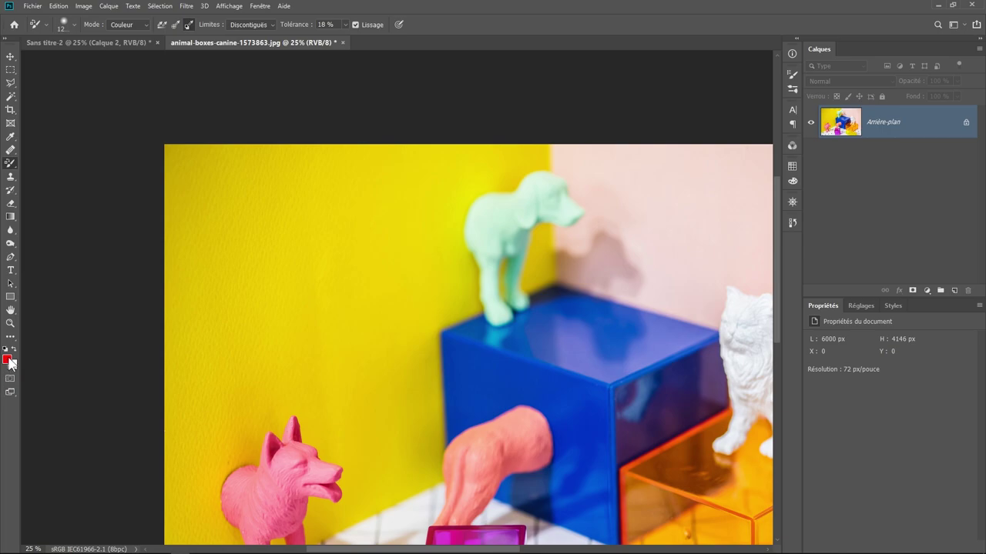
pyautogui.scroll(-3, 370, 249)
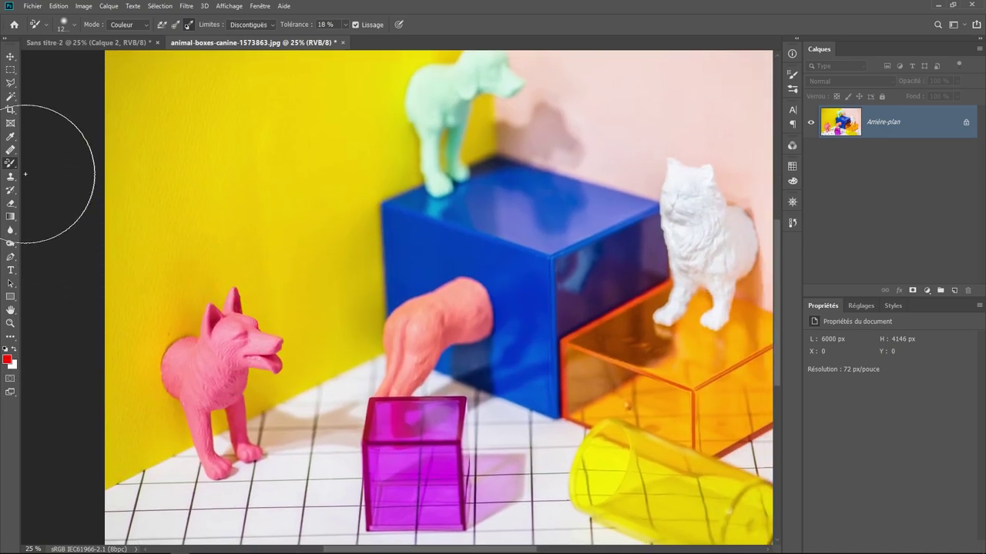
pyautogui.click(11, 139)
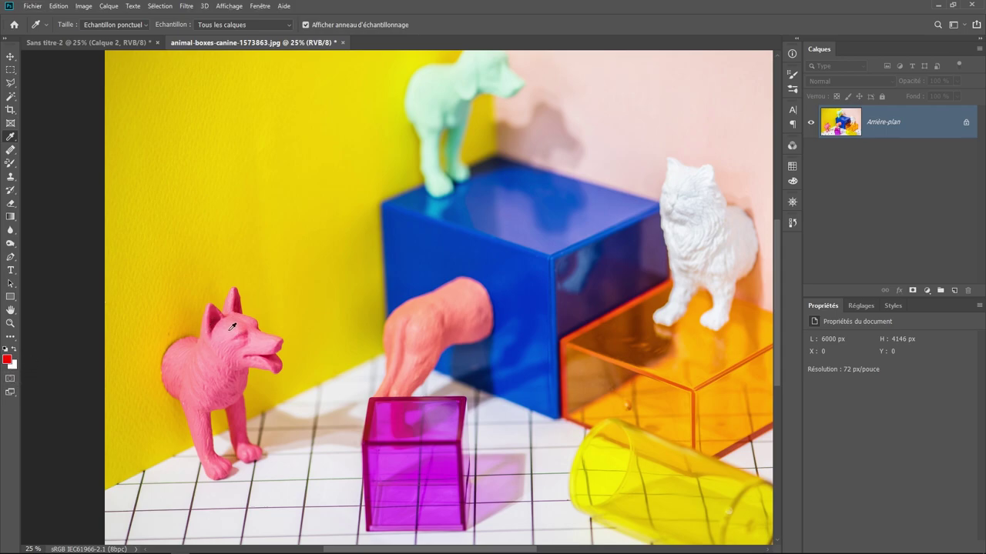
pyautogui.click(12, 164)
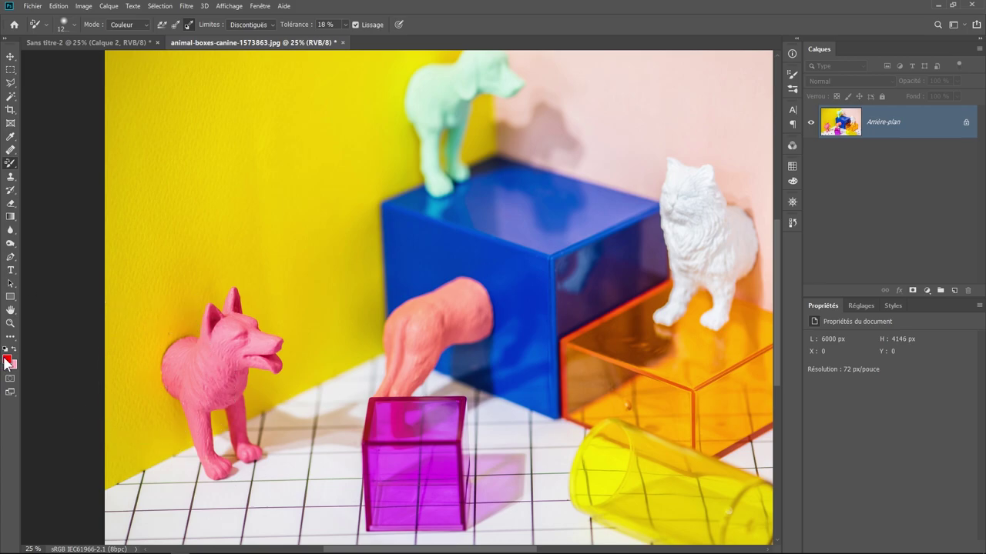
# Step: Make blue the foreground colour and repaint the pink dog lavender-blue
pyautogui.click(7, 360)
pyautogui.click(679, 153)
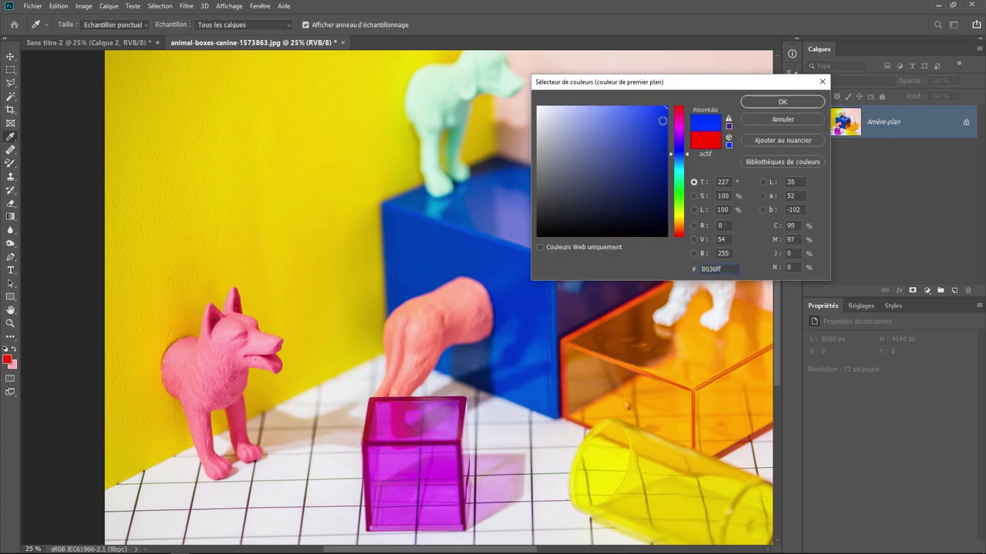
pyautogui.click(781, 102)
pyautogui.moveTo(228, 351)
pyautogui.mouseDown()
pyautogui.moveTo(245, 313)
pyautogui.moveTo(239, 330)
pyautogui.moveTo(193, 352)
pyautogui.moveTo(233, 361)
pyautogui.mouseUp()
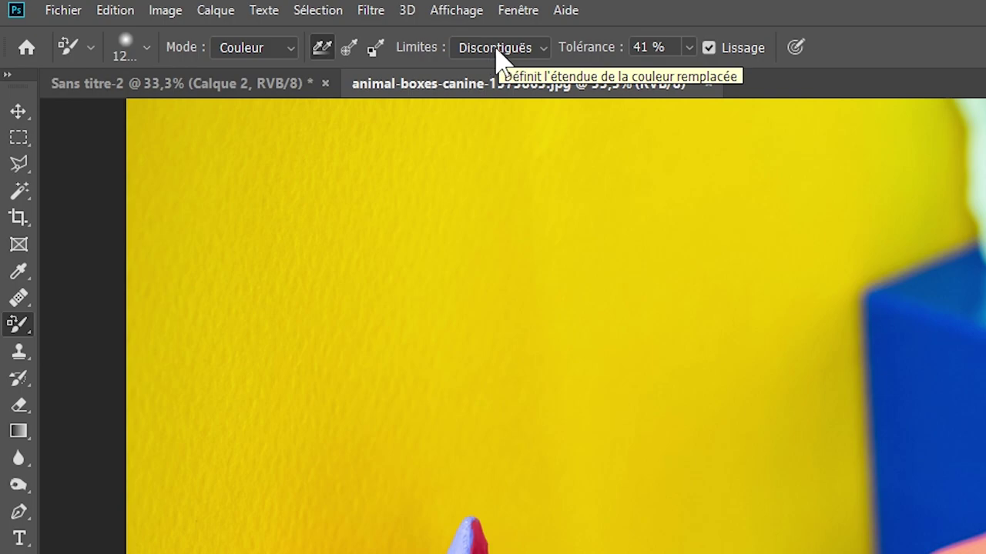
# Step: Keep the Discontiguous limit mode and enlarge the brush
pyautogui.click(497, 54)
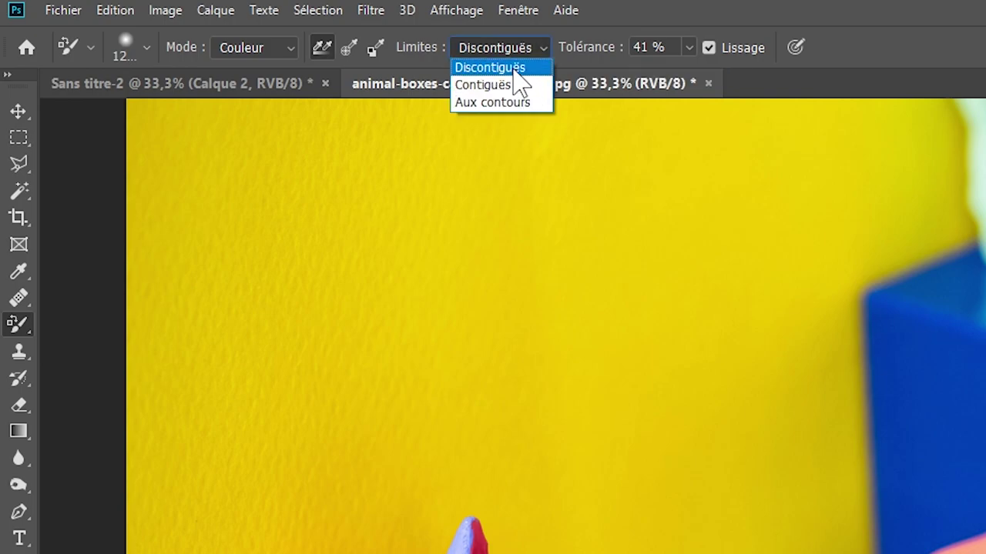
pyautogui.click(492, 68)
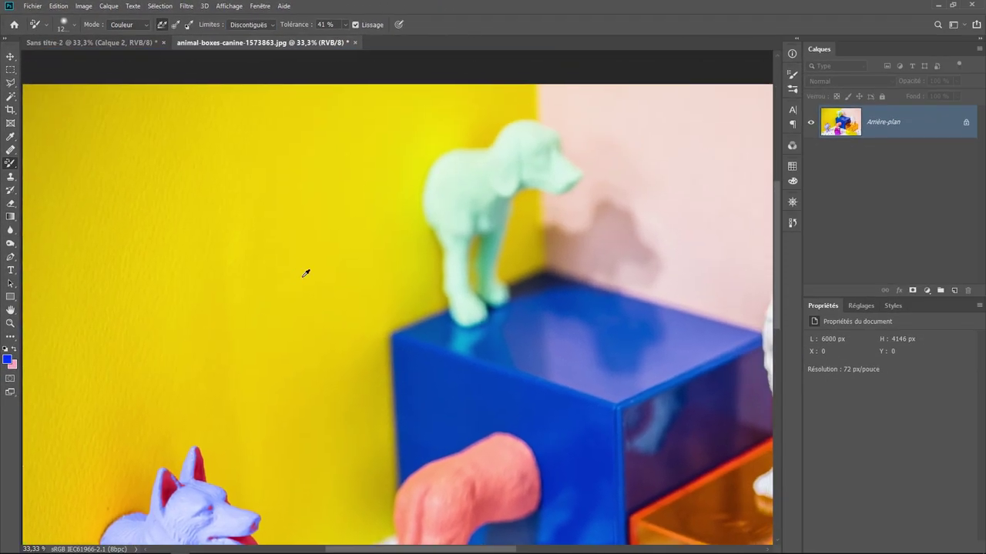
pyautogui.moveTo(304, 275)
pyautogui.mouseDown()
pyautogui.moveTo(360, 285)
pyautogui.moveTo(389, 260)
pyautogui.mouseUp()
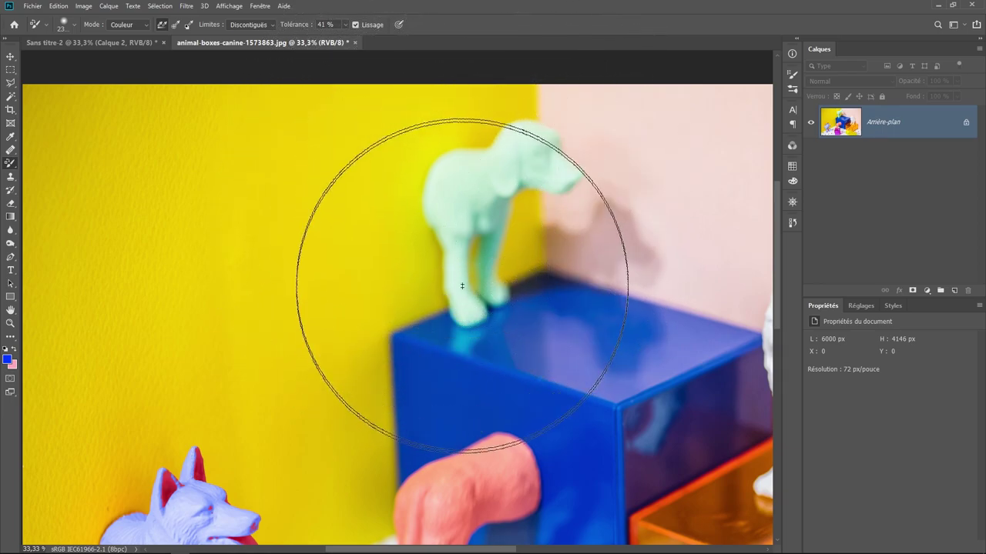
# Step: Enlarge the brush further and test-paint the yellow wall blue around and above the dog
pyautogui.moveTo(396, 176)
pyautogui.mouseDown()
pyautogui.moveTo(495, 211)
pyautogui.moveTo(505, 224)
pyautogui.moveTo(490, 254)
pyautogui.mouseUp()
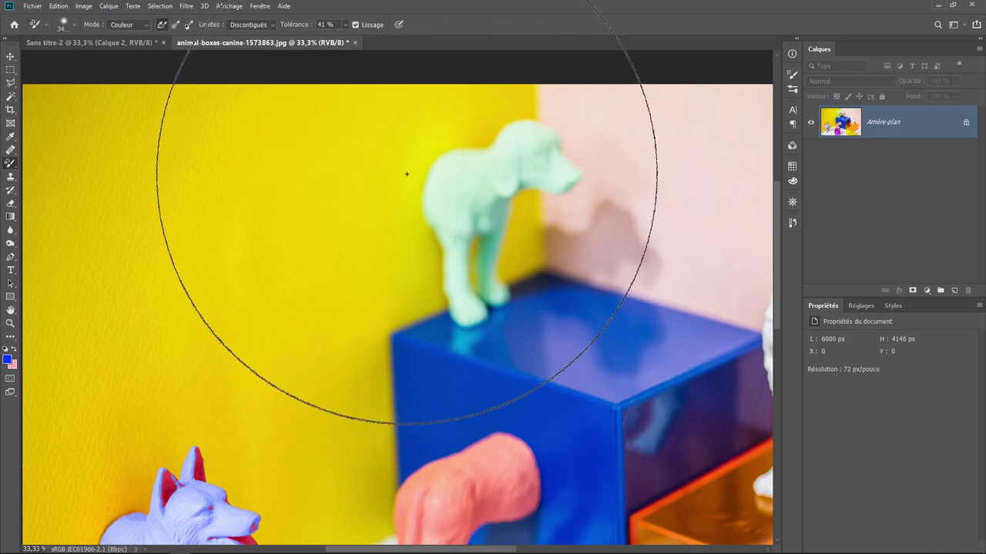
pyautogui.moveTo(412, 178)
pyautogui.mouseDown()
pyautogui.moveTo(413, 198)
pyautogui.moveTo(407, 165)
pyautogui.moveTo(394, 195)
pyautogui.mouseUp()
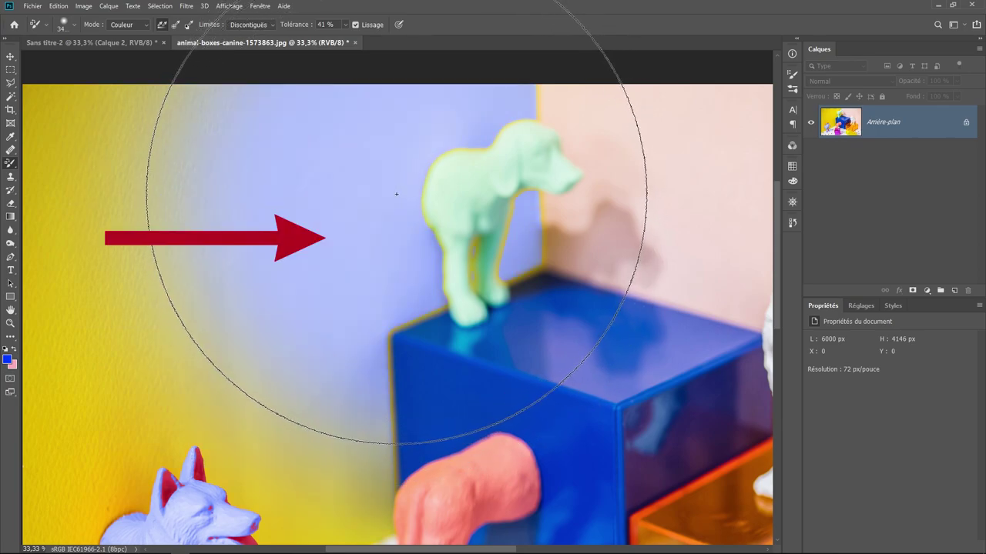
pyautogui.moveTo(395, 227)
pyautogui.mouseDown()
pyautogui.moveTo(408, 249)
pyautogui.moveTo(391, 192)
pyautogui.mouseUp()
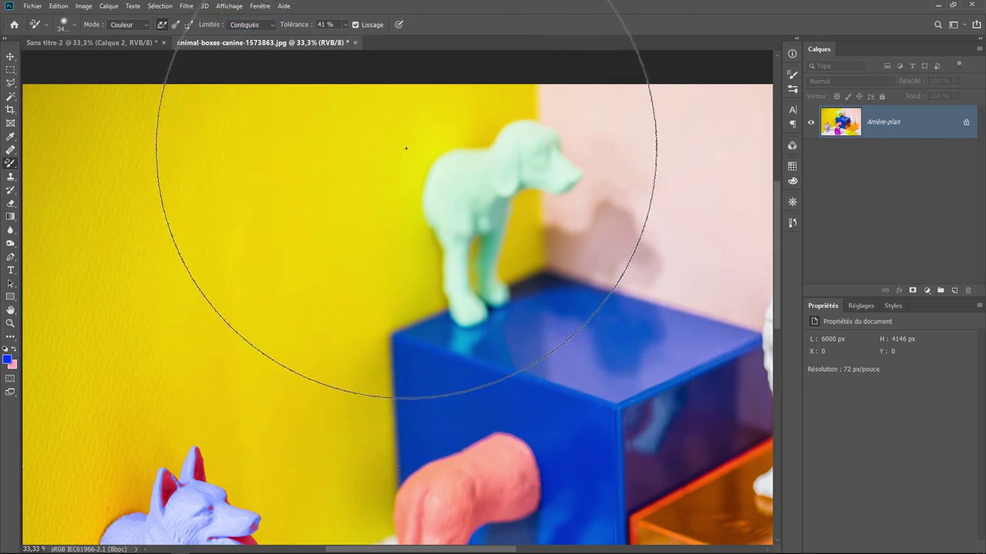
# Step: Recolour the wall left of the dog blue, then set Limits to Aux contours with brush size 13
pyautogui.moveTo(405, 150)
pyautogui.mouseDown()
pyautogui.moveTo(405, 238)
pyautogui.moveTo(411, 148)
pyautogui.moveTo(396, 222)
pyautogui.moveTo(426, 147)
pyautogui.moveTo(401, 224)
pyautogui.moveTo(407, 152)
pyautogui.moveTo(409, 257)
pyautogui.moveTo(403, 180)
pyautogui.moveTo(392, 246)
pyautogui.moveTo(505, 285)
pyautogui.moveTo(522, 236)
pyautogui.mouseUp()
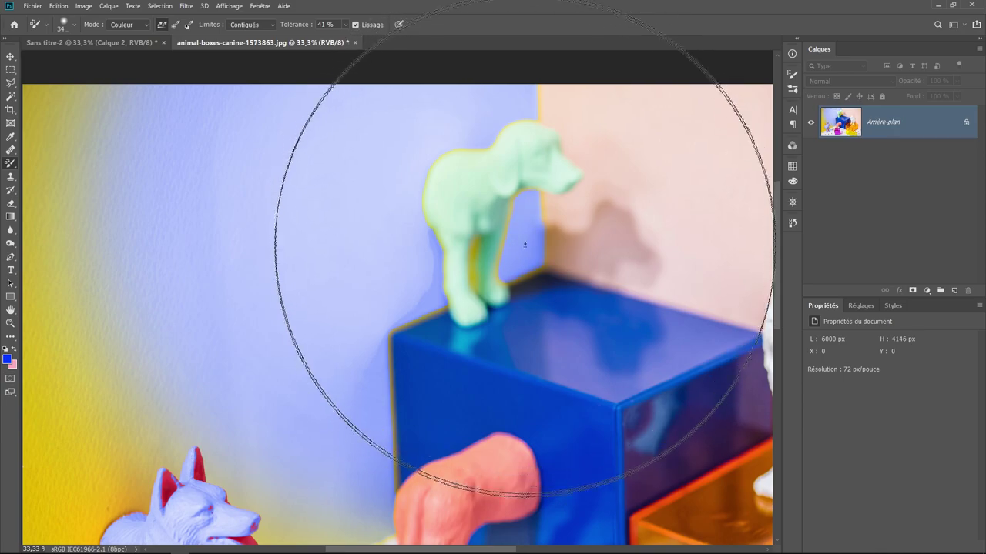
pyautogui.keyDown('alt'); pyautogui.click(480, 248); pyautogui.keyUp('alt')
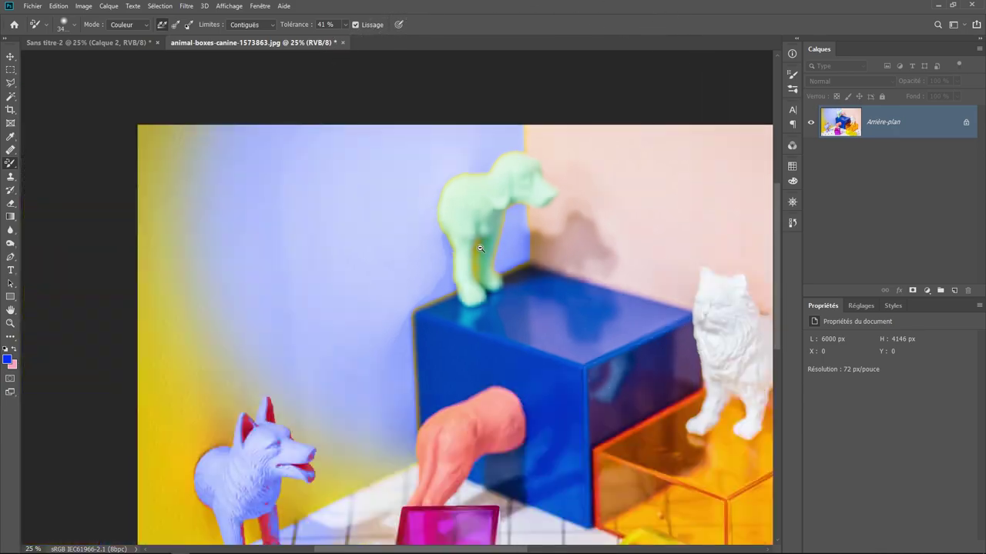
pyautogui.click(253, 25)
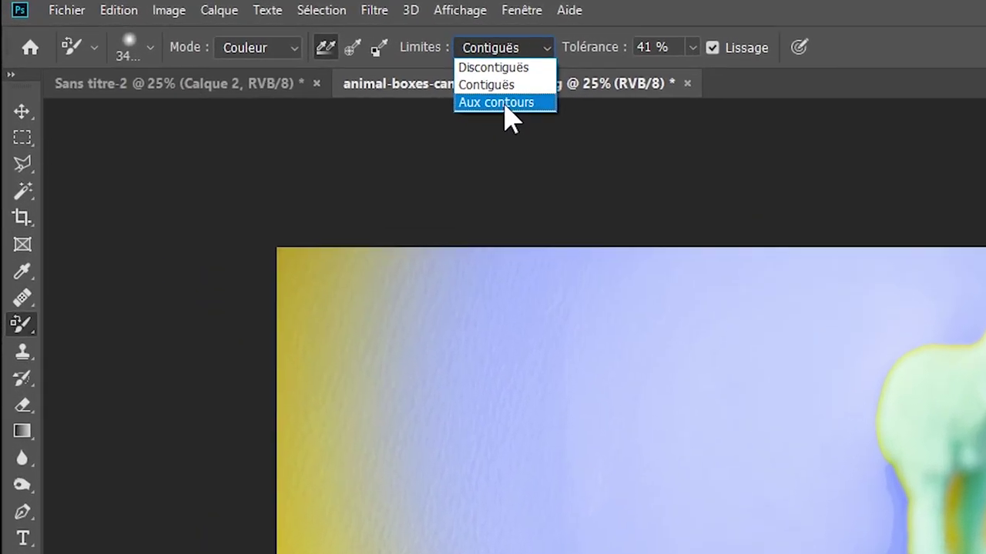
pyautogui.click(508, 108)
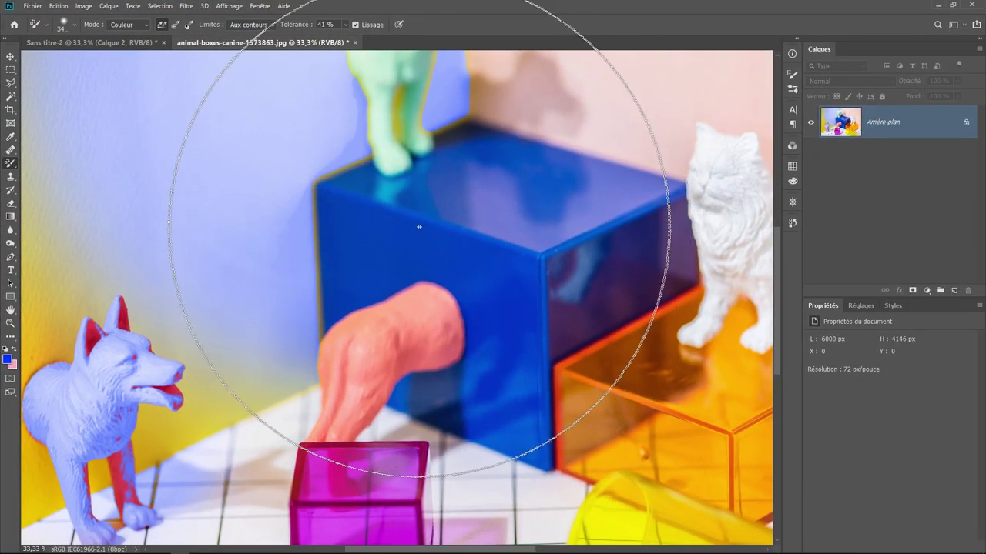
pyautogui.moveTo(415, 248); pyautogui.dragTo(354, 246)
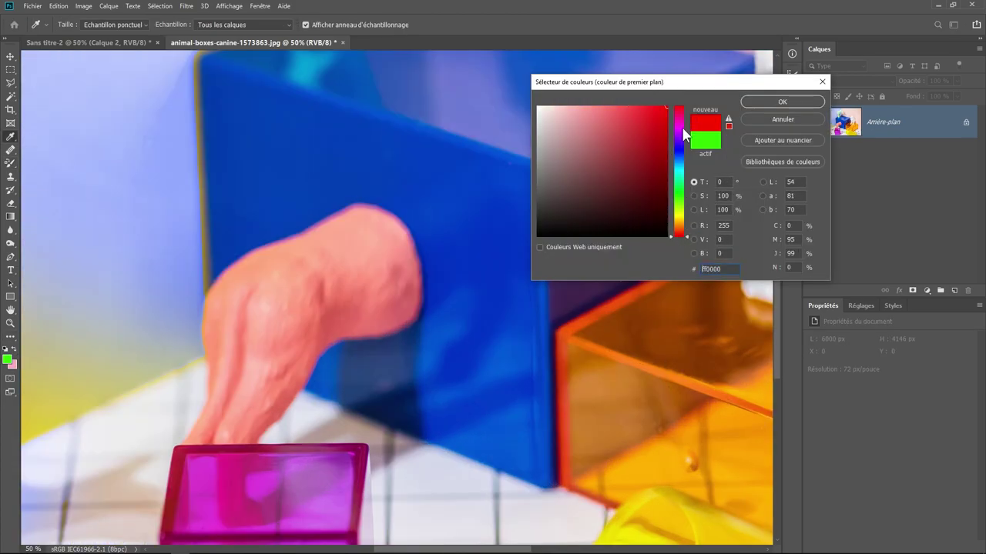
# Step: Confirm red as the foreground colour, test it on the blue box's front face, then undo
pyautogui.click(762, 103)
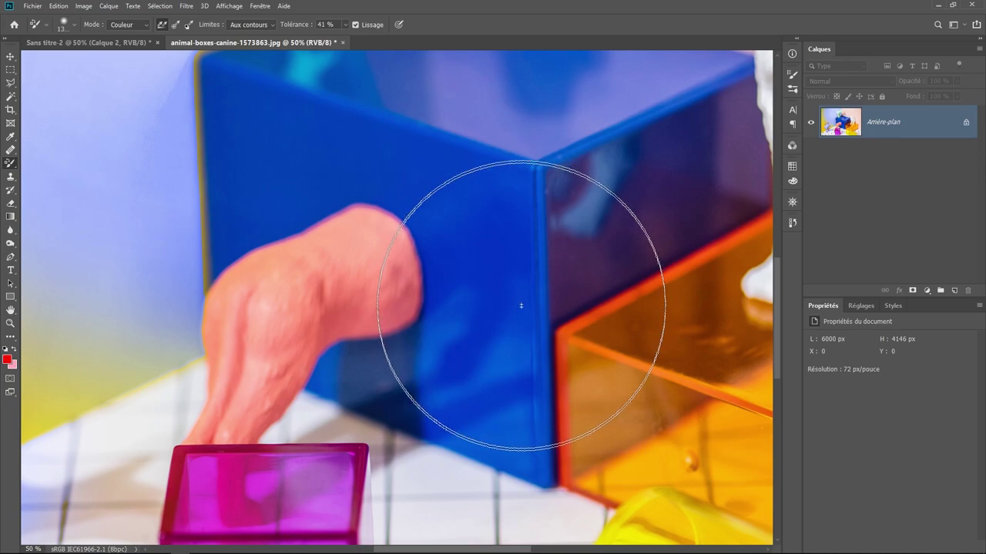
pyautogui.moveTo(521, 304)
pyautogui.mouseDown()
pyautogui.moveTo(524, 436)
pyautogui.moveTo(444, 163)
pyautogui.moveTo(519, 291)
pyautogui.moveTo(519, 231)
pyautogui.moveTo(510, 336)
pyautogui.moveTo(524, 285)
pyautogui.moveTo(522, 192)
pyautogui.moveTo(515, 218)
pyautogui.mouseUp()
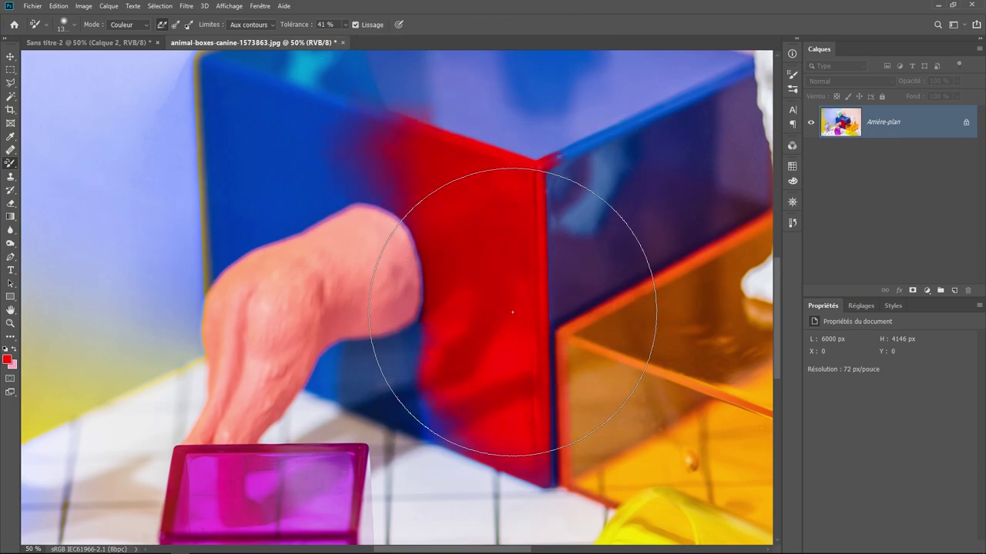
pyautogui.hotkey('ctrl', 'z')
pyautogui.hotkey('ctrl', 'z')
pyautogui.hotkey('ctrl', 'z')
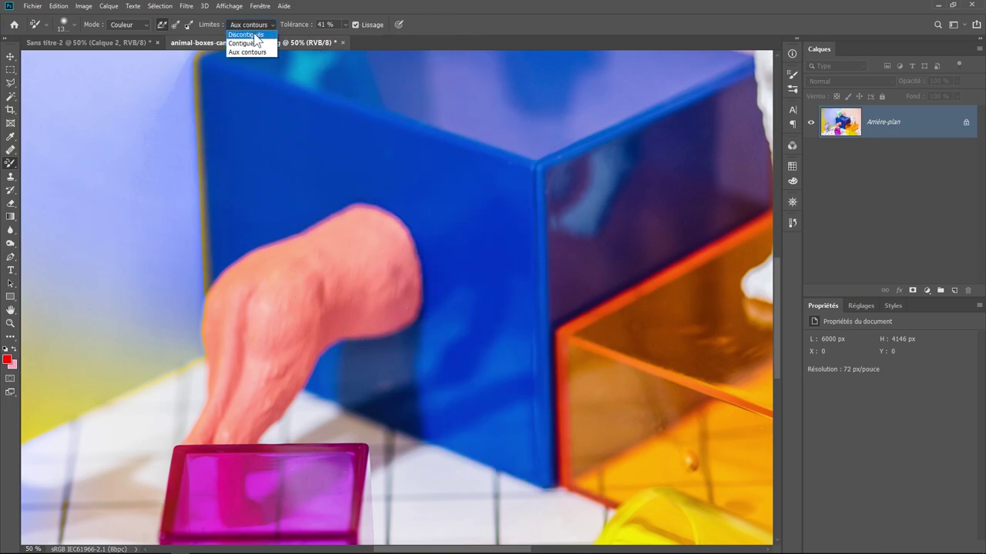
# Step: Switch back to discontiguous limits, paint red on the blue box's corner, and zoom in on the green dog
pyautogui.click(246, 35)
pyautogui.moveTo(522, 214)
pyautogui.mouseDown()
pyautogui.moveTo(528, 235)
pyautogui.moveTo(522, 190)
pyautogui.mouseUp()
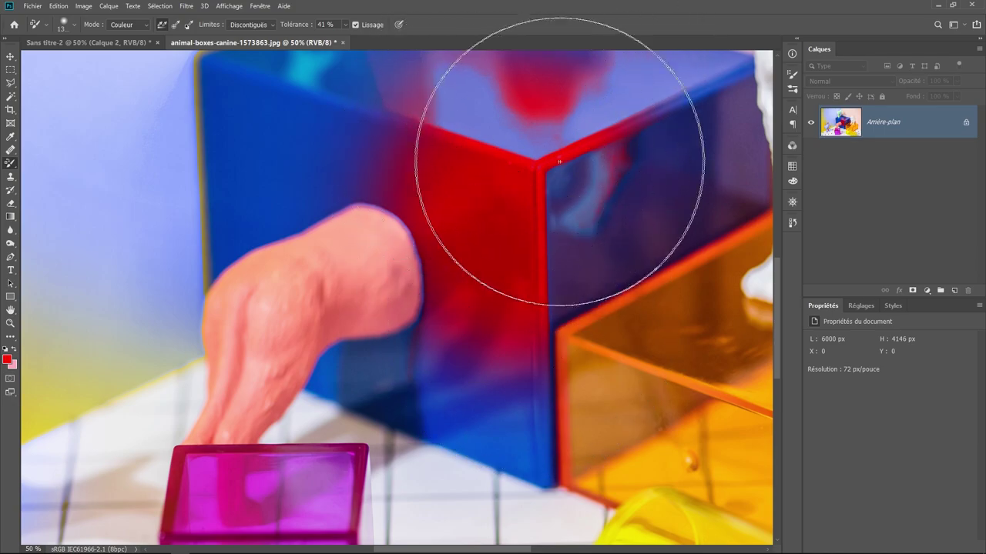
pyautogui.hotkey('ctrl', '-')
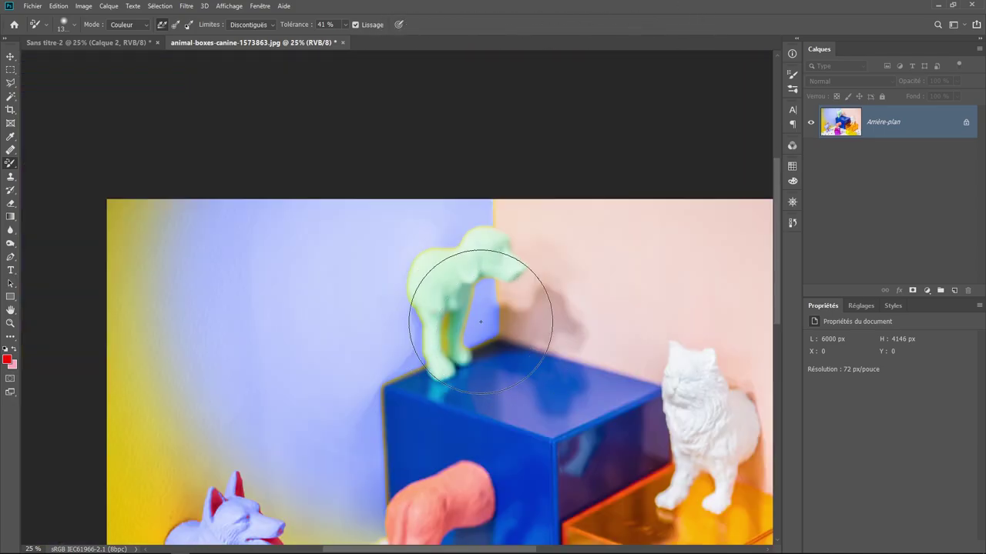
pyautogui.keyDown('ctrl'); pyautogui.click(476, 320); pyautogui.keyUp('ctrl')
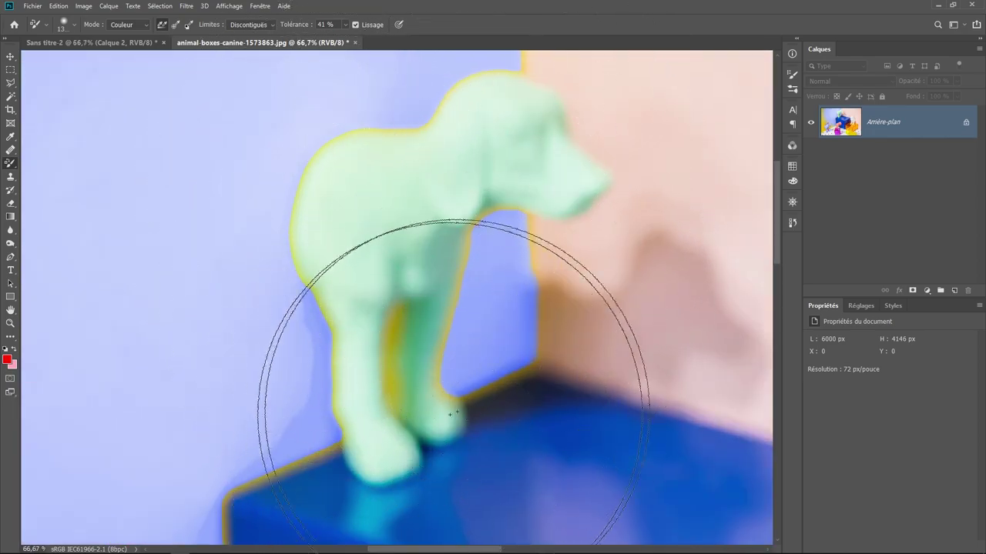
pyautogui.keyDown('ctrl'); pyautogui.click(501, 268); pyautogui.keyUp('ctrl')
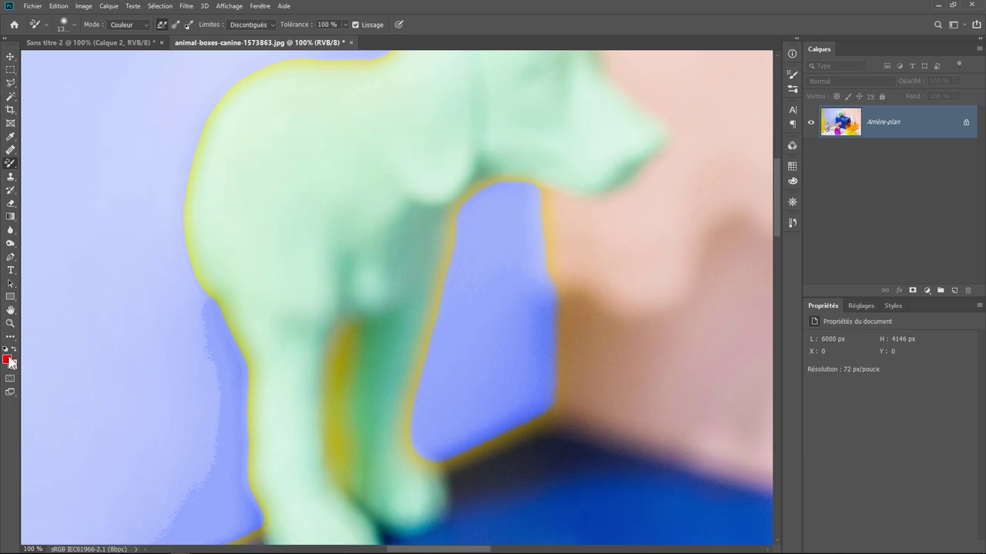
# Step: Make blue the painting colour, trial-repaint the green dog and undo it, then set tolerance to 84%
pyautogui.keyDown('alt'); pyautogui.click(601, 529); pyautogui.keyUp('alt')
pyautogui.moveTo(506, 337)
pyautogui.mouseDown()
pyautogui.moveTo(444, 293)
pyautogui.moveTo(462, 283)
pyautogui.mouseUp()
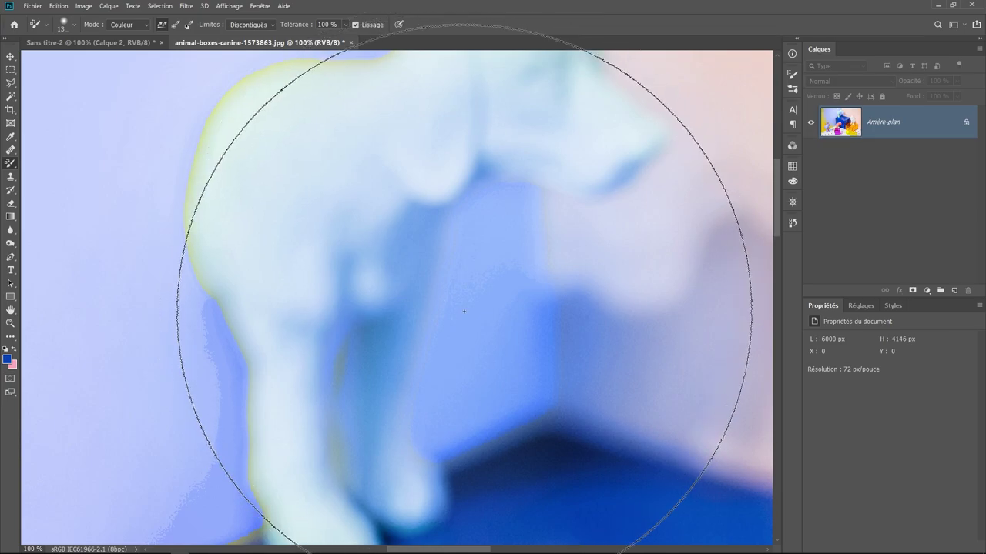
pyautogui.hotkey('ctrl', 'z')
pyautogui.hotkey('ctrl', 'z')
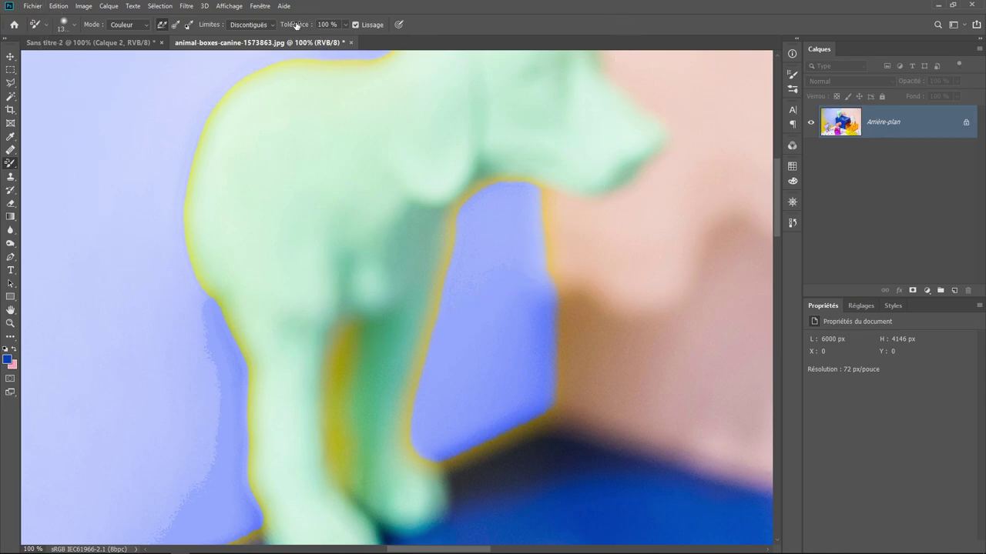
pyautogui.moveTo(289, 31); pyautogui.dragTo(285, 30)
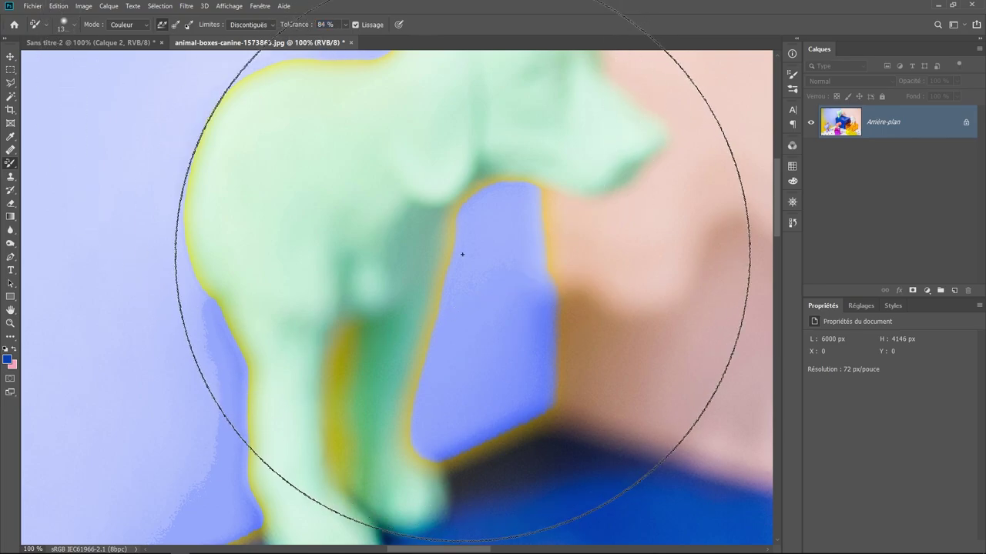
pyautogui.rightClick(9, 163)
# Step: Switch to the ordinary Brush tool at size 95 and pan to bring the dog's head into view
pyautogui.click(44, 164)
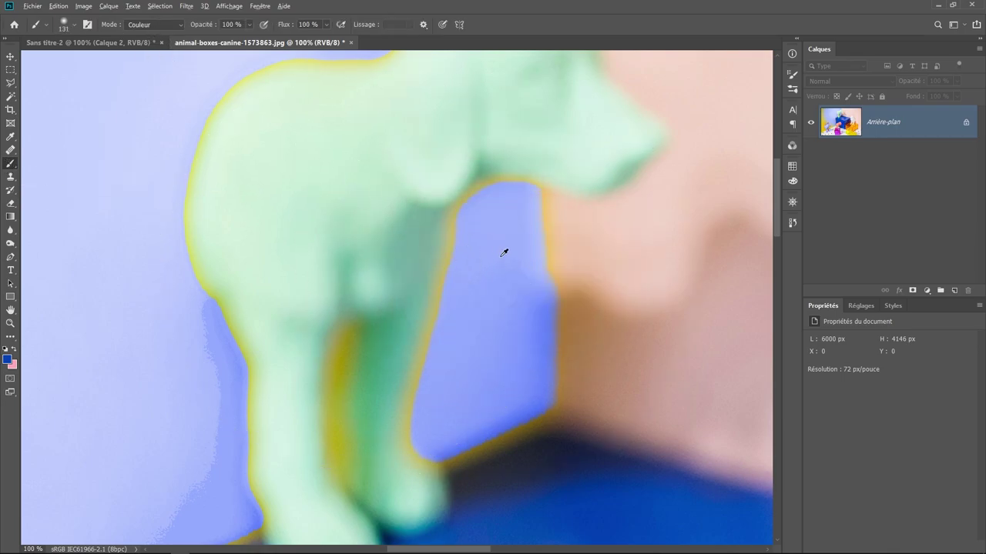
pyautogui.rightClick(484, 266)
pyautogui.press('Escape')
pyautogui.moveTo(233, 107); pyautogui.dragTo(226, 207)
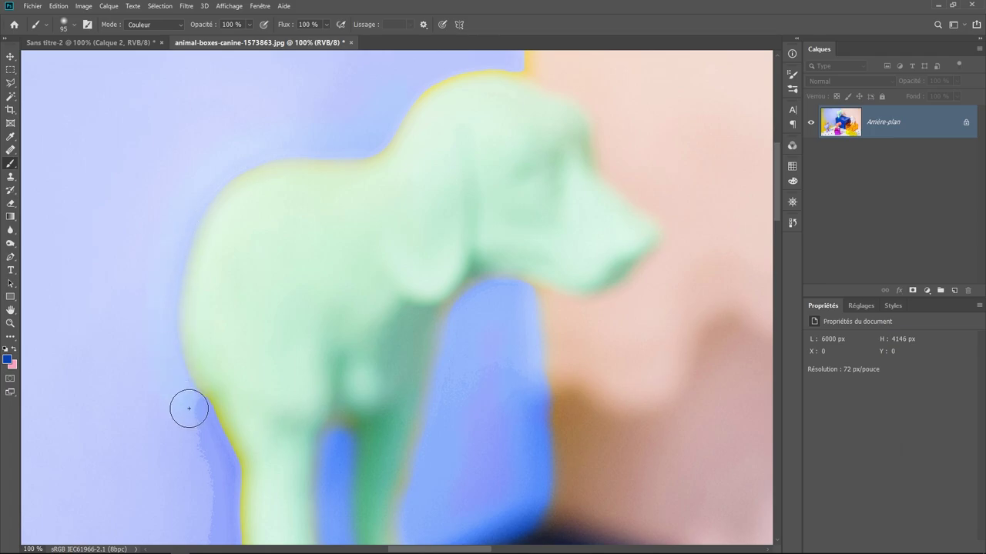
pyautogui.scroll(-5, 172, 373)
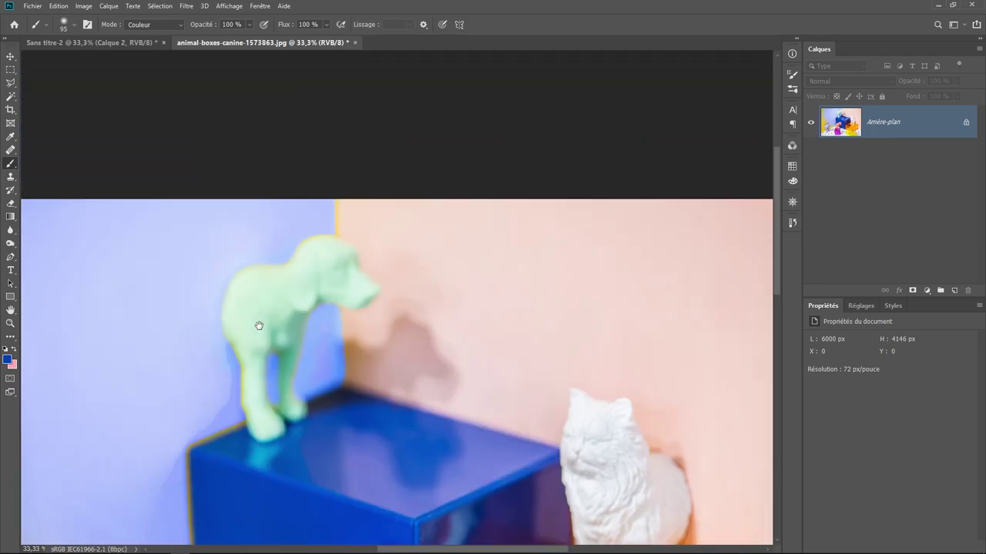
# Step: Pan out to show the boxes and figures, try a blue stroke on the yellow wall, and undo it
pyautogui.moveTo(260, 326); pyautogui.dragTo(526, 240)
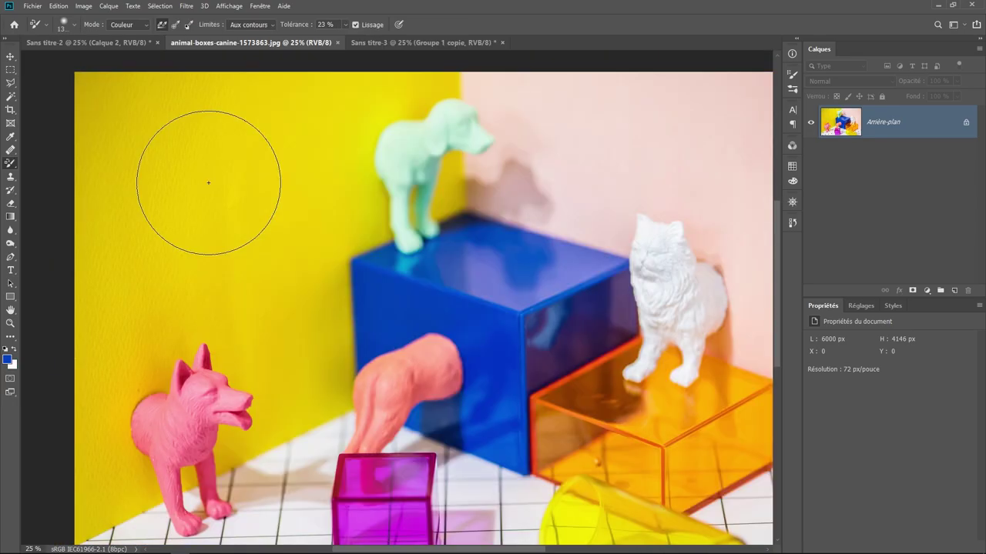
pyautogui.moveTo(208, 182)
pyautogui.mouseDown()
pyautogui.moveTo(260, 182)
pyautogui.moveTo(269, 154)
pyautogui.moveTo(231, 187)
pyautogui.moveTo(242, 197)
pyautogui.moveTo(207, 192)
pyautogui.moveTo(253, 257)
pyautogui.moveTo(280, 270)
pyautogui.moveTo(272, 227)
pyautogui.mouseUp()
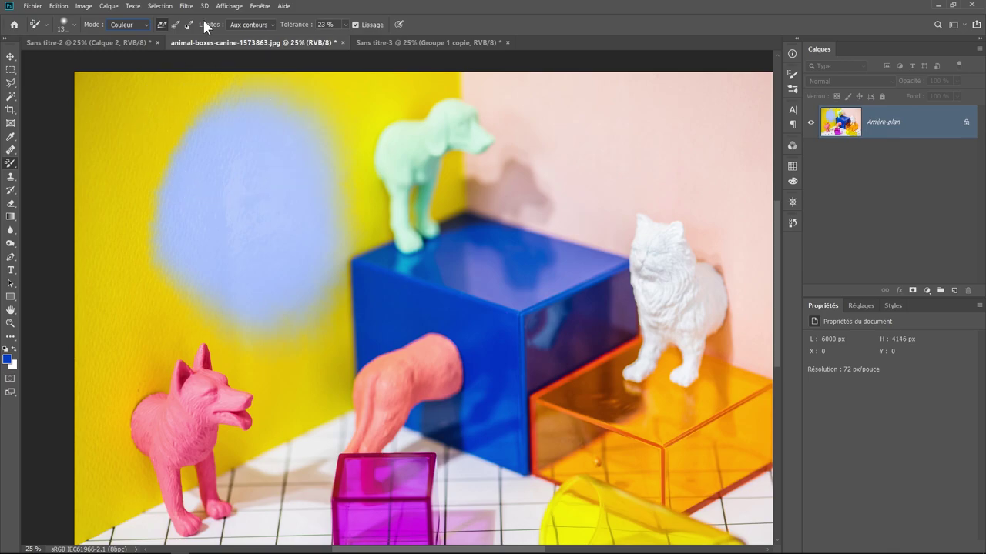
pyautogui.hotkey('ctrl', 'z')
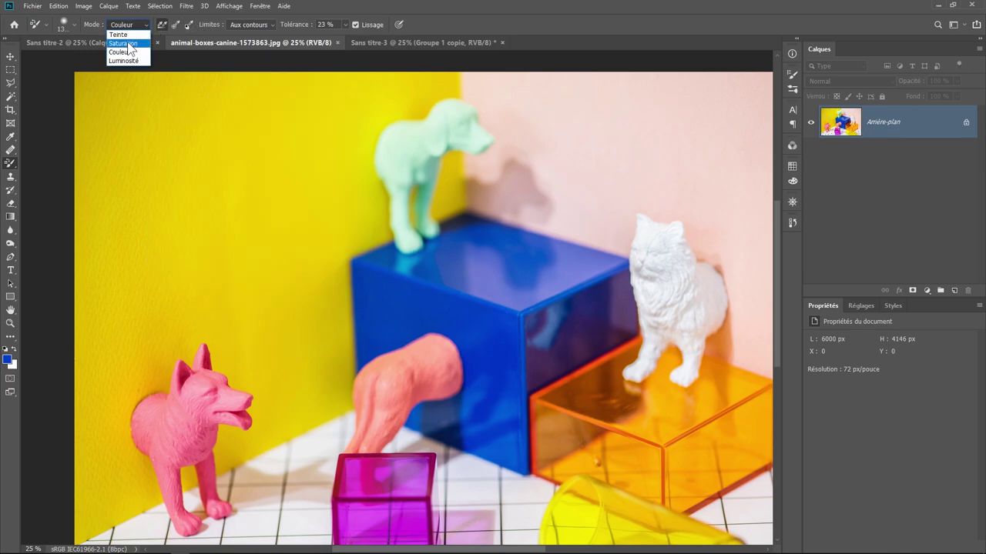
# Step: Set the replacement Mode to Teinte and brush a blue hue over the yellow wall left of the dog
pyautogui.click(124, 35)
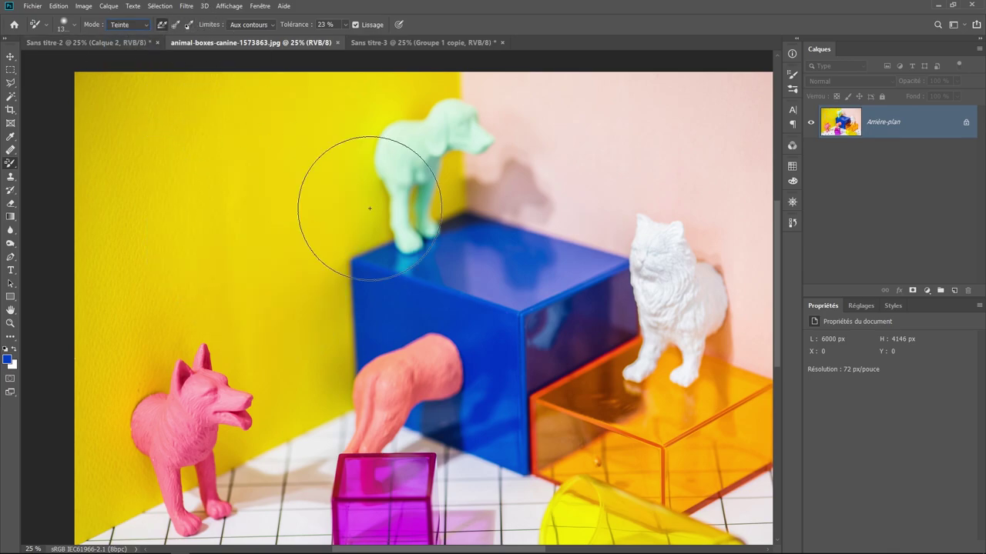
pyautogui.click(255, 148)
pyautogui.moveTo(238, 209)
pyautogui.mouseDown()
pyautogui.moveTo(238, 231)
pyautogui.moveTo(169, 214)
pyautogui.moveTo(253, 251)
pyautogui.moveTo(269, 271)
pyautogui.moveTo(176, 180)
pyautogui.moveTo(150, 132)
pyautogui.moveTo(143, 189)
pyautogui.mouseUp()
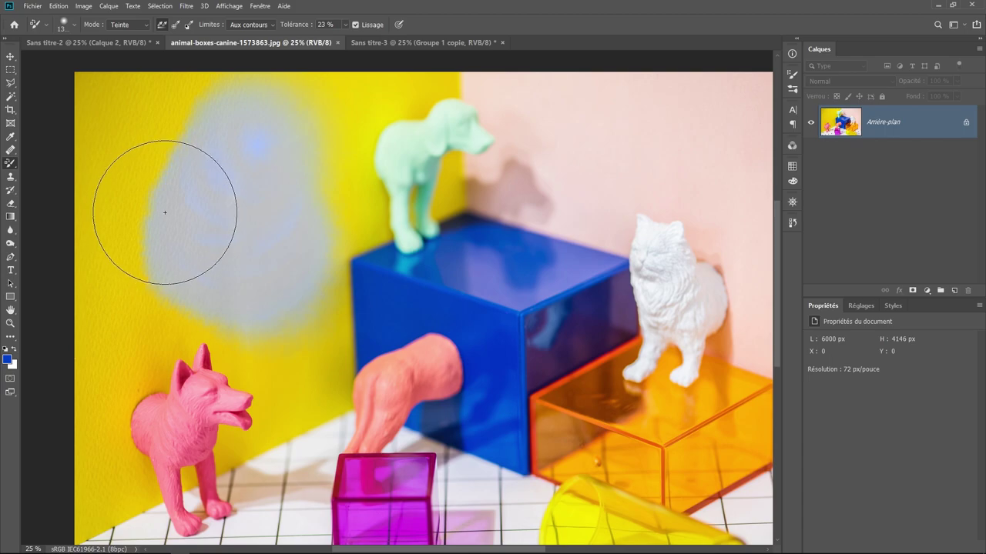
pyautogui.click(164, 212)
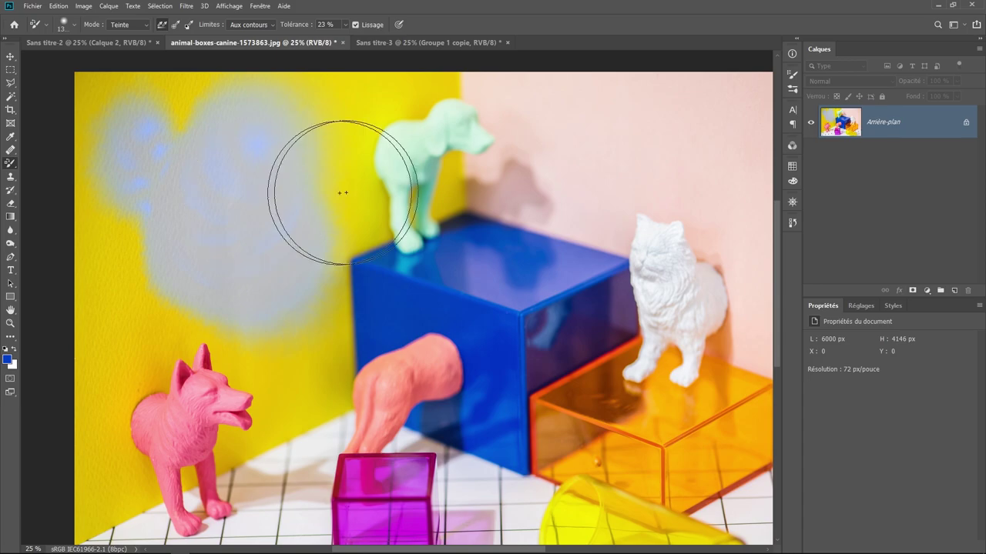
# Step: Scroll right to the pink wall and tint its upper area bluish
pyautogui.hscroll(5, 341, 192)
pyautogui.scroll(2, 285, 209)
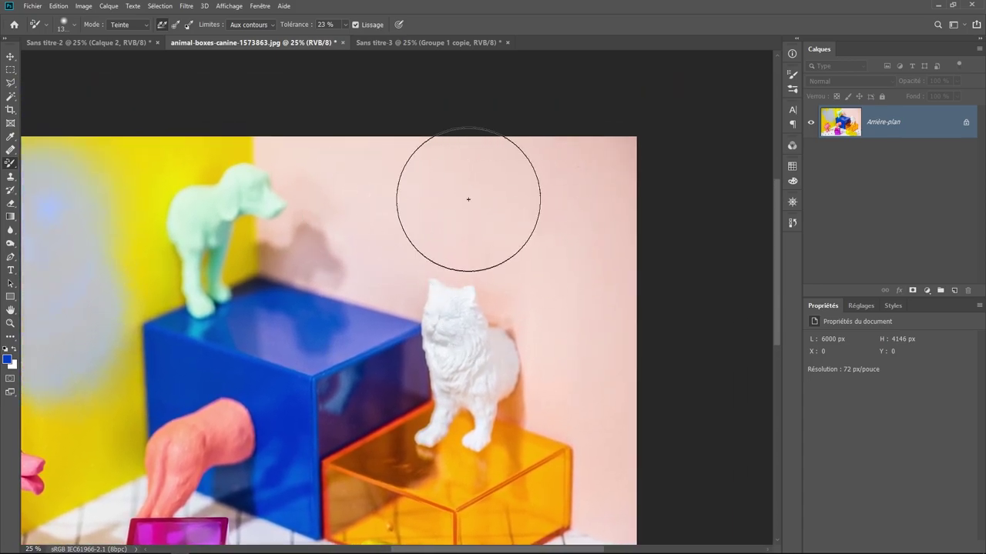
pyautogui.scroll(-1, 185, 324)
pyautogui.moveTo(369, 161); pyautogui.dragTo(424, 150)
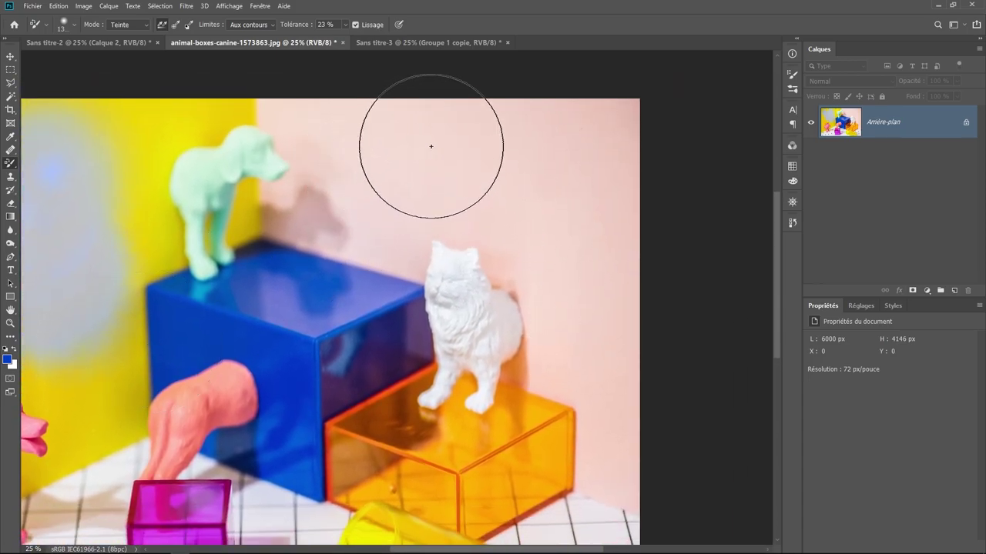
pyautogui.moveTo(585, 167); pyautogui.dragTo(517, 161)
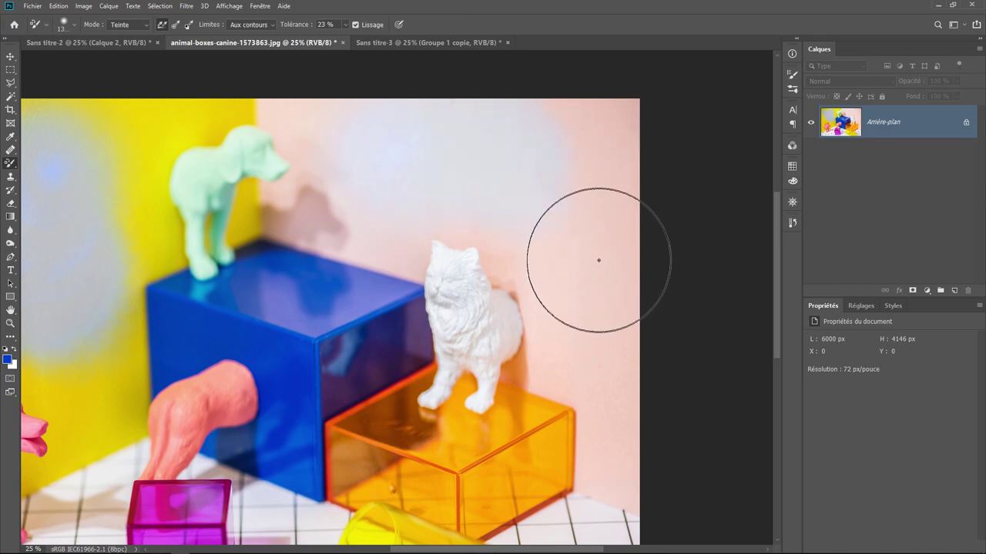
pyautogui.moveTo(577, 105); pyautogui.dragTo(590, 193)
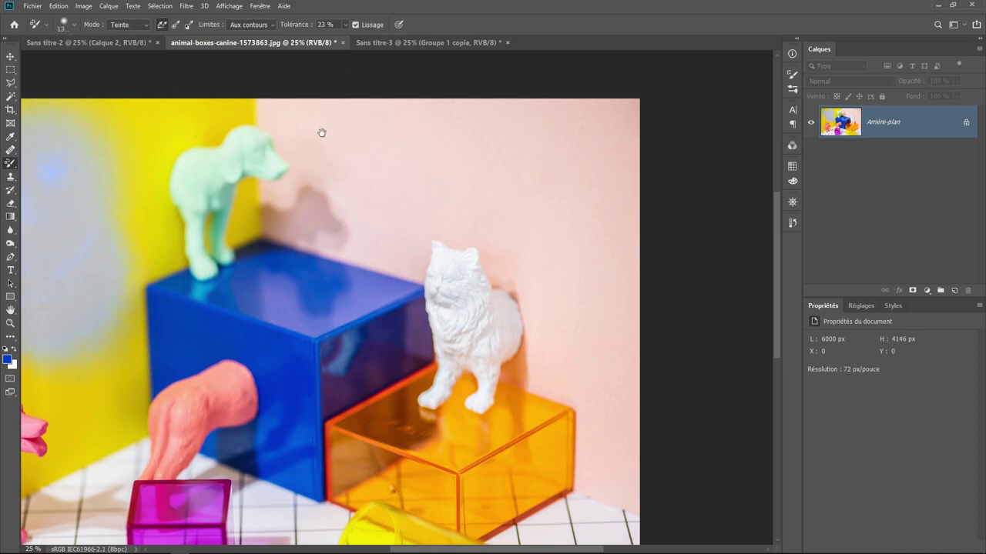
# Step: Zoom out to the full photo and set the Color Replacement tool to Couleur mode
pyautogui.hotkey('ctrl', '-')
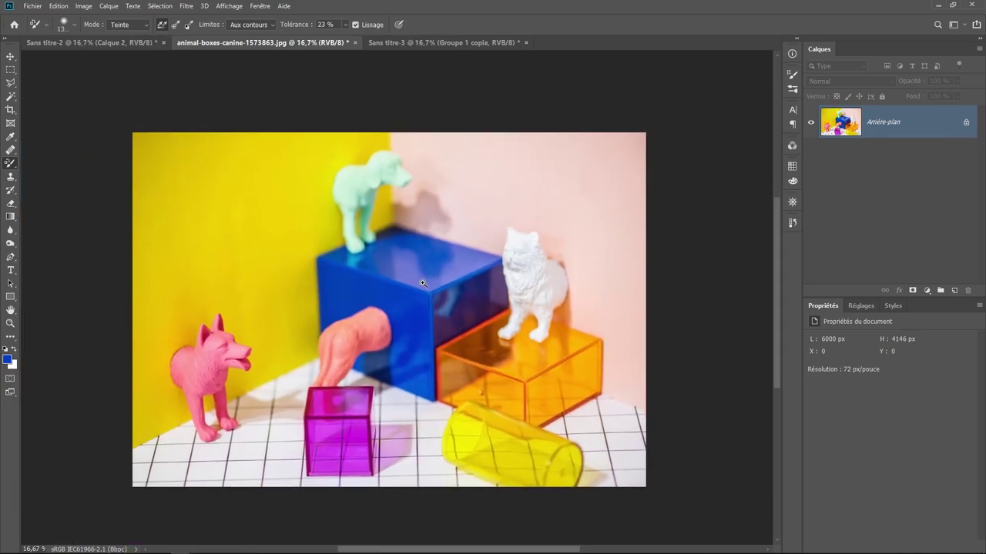
pyautogui.scroll(1, 423, 283)
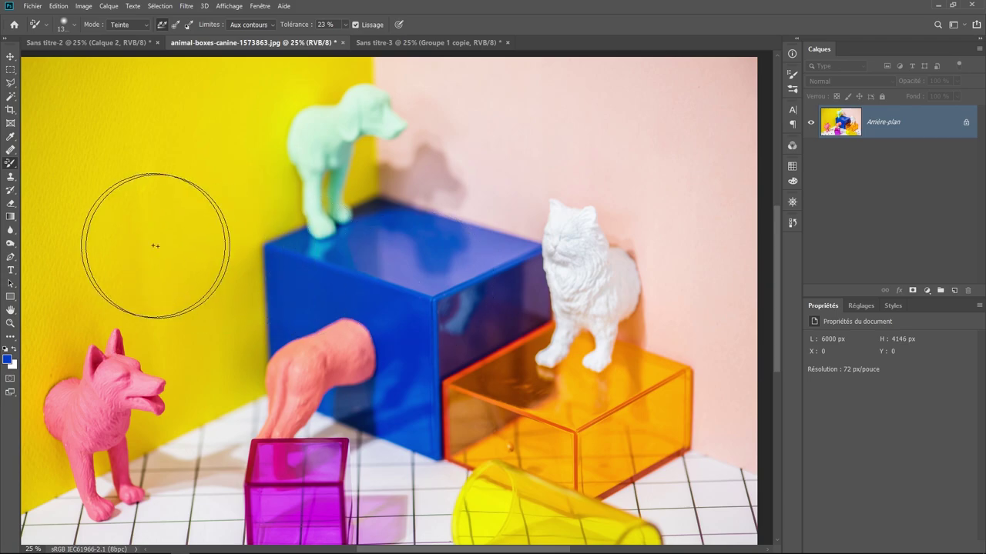
pyautogui.rightClick(10, 163)
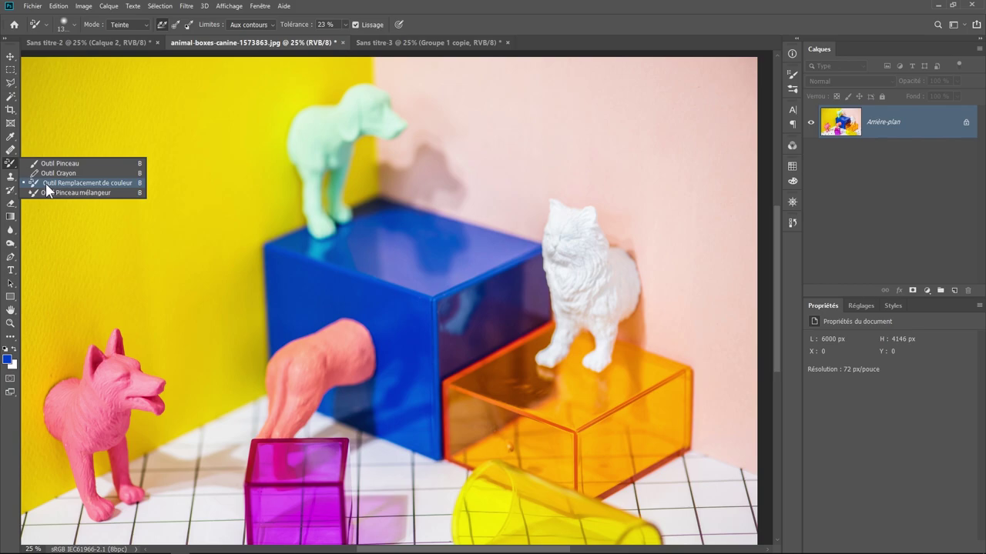
pyautogui.click(45, 184)
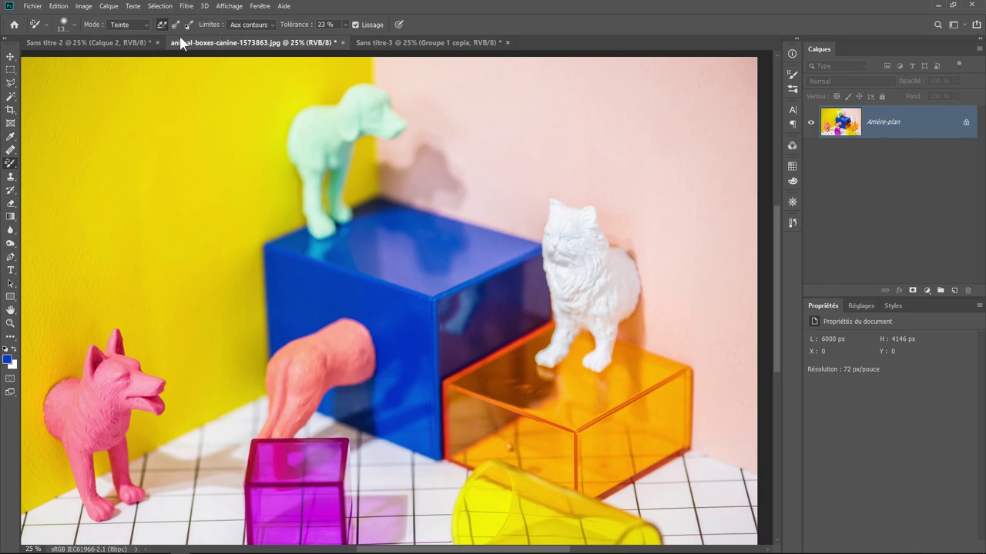
pyautogui.click(131, 26)
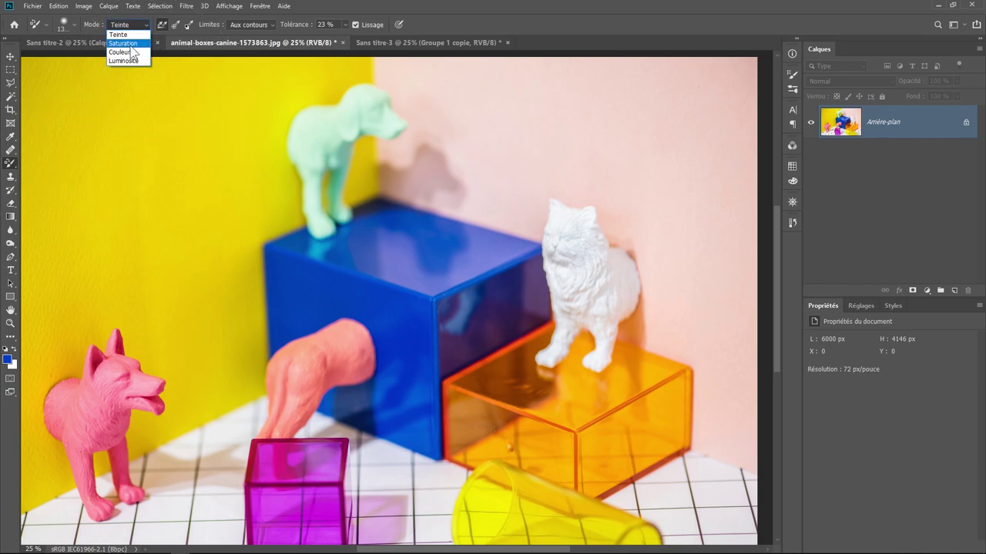
pyautogui.click(124, 52)
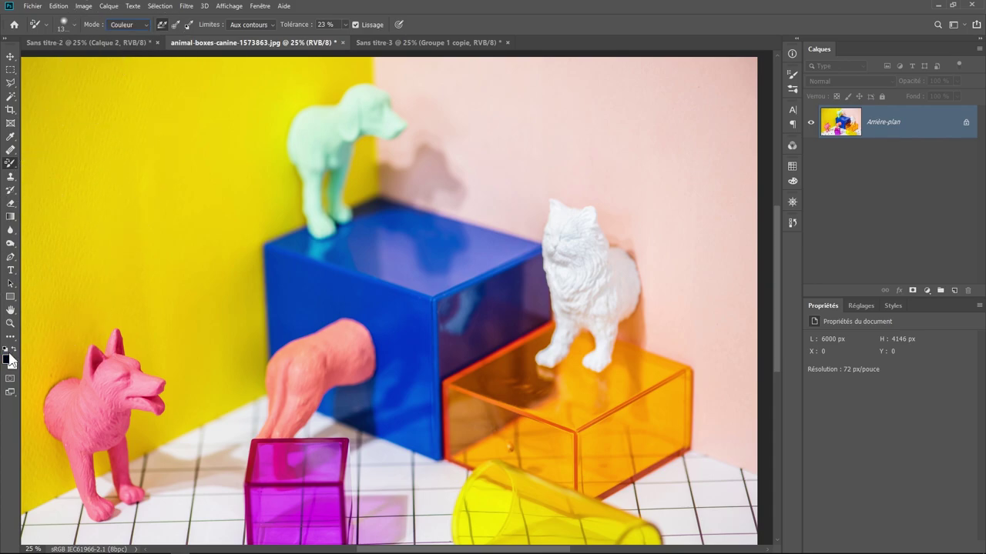
# Step: Pick red as the painting colour, set Limites to Contiguës, and paint the blue box red
pyautogui.click(8, 358)
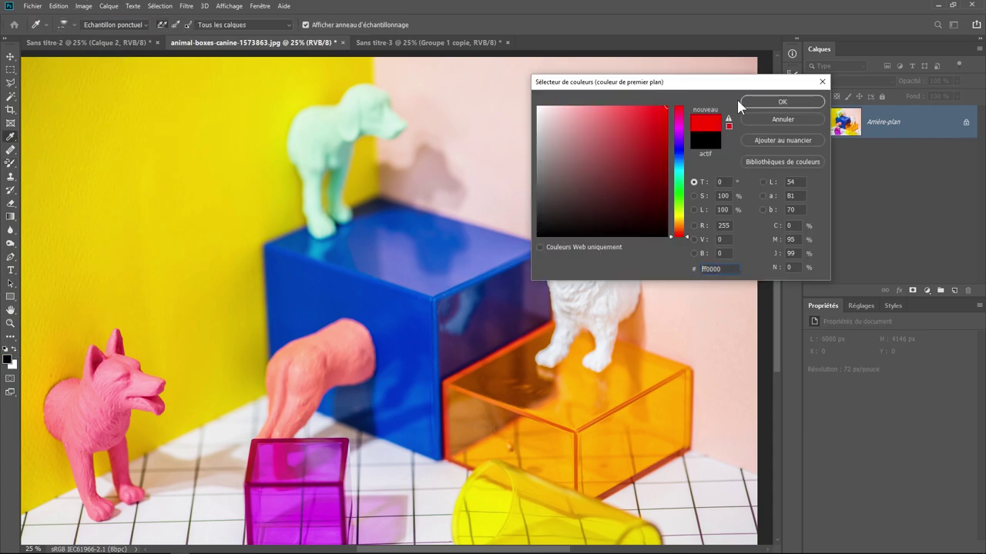
pyautogui.click(738, 101)
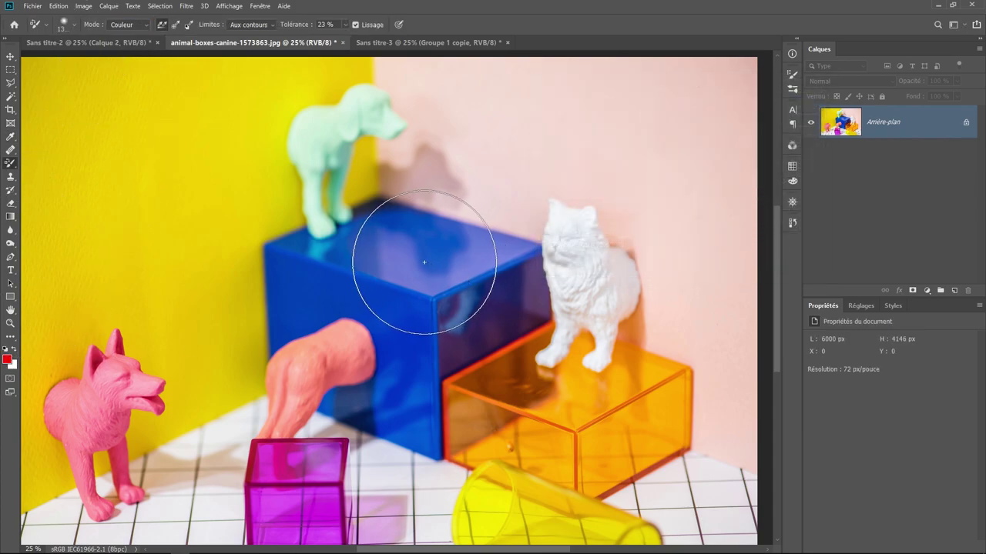
pyautogui.click(250, 24)
pyautogui.click(246, 44)
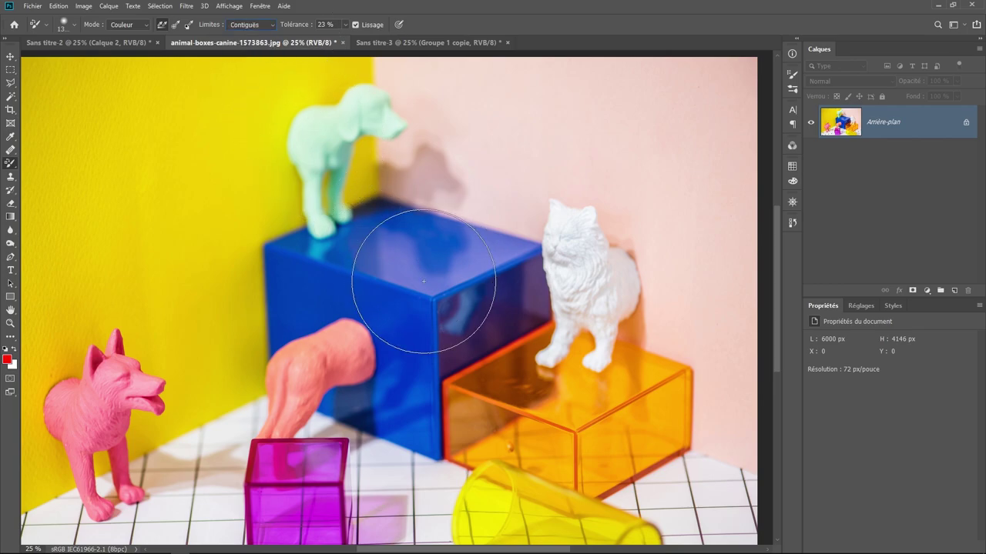
pyautogui.moveTo(424, 281)
pyautogui.mouseDown()
pyautogui.moveTo(385, 233)
pyautogui.moveTo(395, 198)
pyautogui.moveTo(385, 220)
pyautogui.moveTo(452, 308)
pyautogui.moveTo(529, 312)
pyautogui.moveTo(451, 297)
pyautogui.moveTo(480, 253)
pyautogui.moveTo(386, 218)
pyautogui.moveTo(395, 187)
pyautogui.moveTo(308, 285)
pyautogui.moveTo(318, 238)
pyautogui.moveTo(297, 278)
pyautogui.moveTo(418, 358)
pyautogui.moveTo(363, 407)
pyautogui.moveTo(327, 406)
pyautogui.mouseUp()
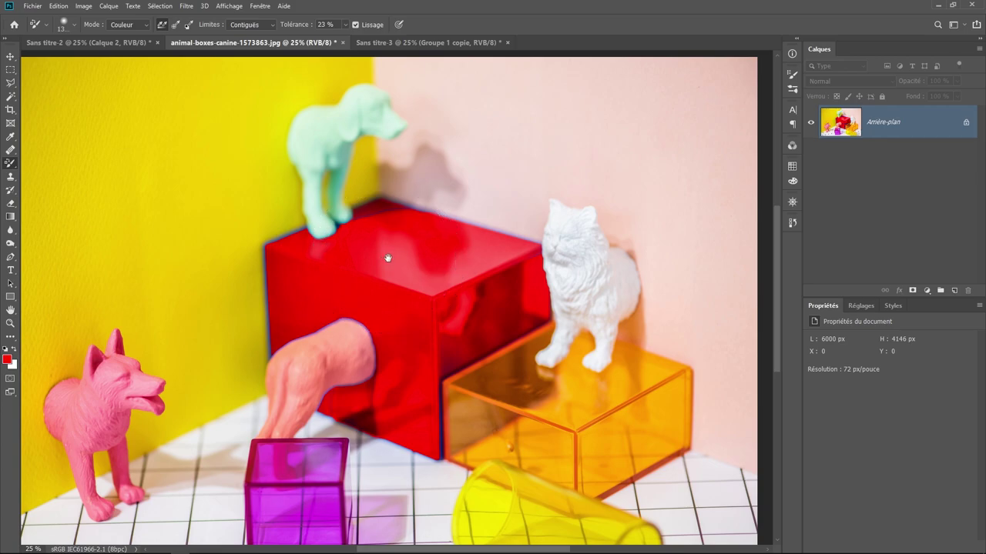
pyautogui.hotkey('ctrl', '-')
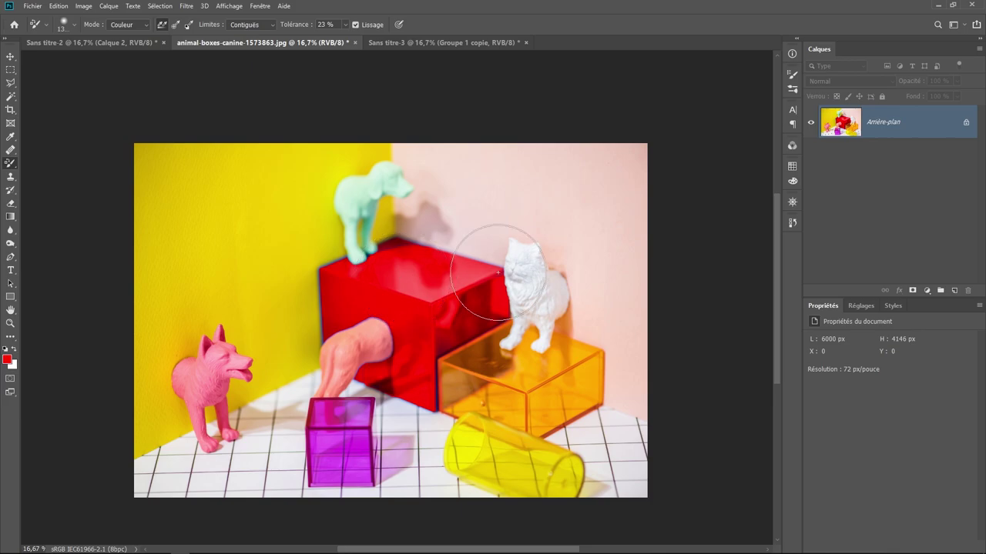
# Step: Undo the red box, add a Teinte/Saturation 1 layer shifting Bleus hue to -34, then hide it
pyautogui.hotkey('ctrl', 'z')
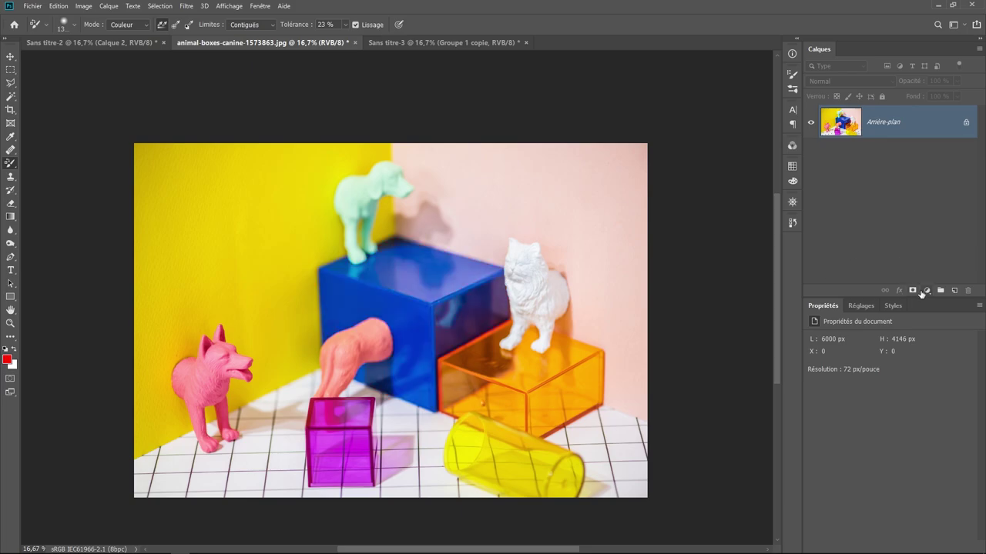
pyautogui.click(926, 290)
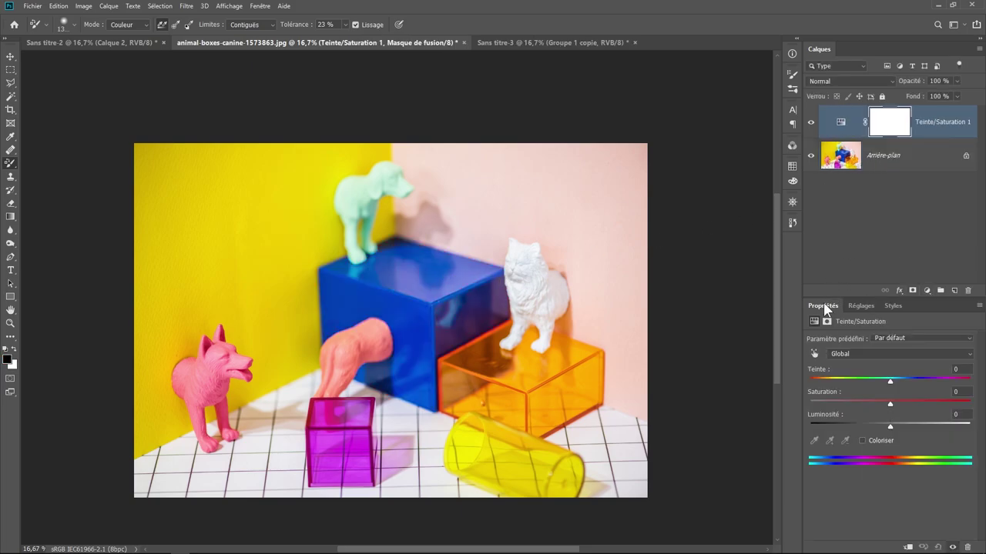
pyautogui.click(814, 353)
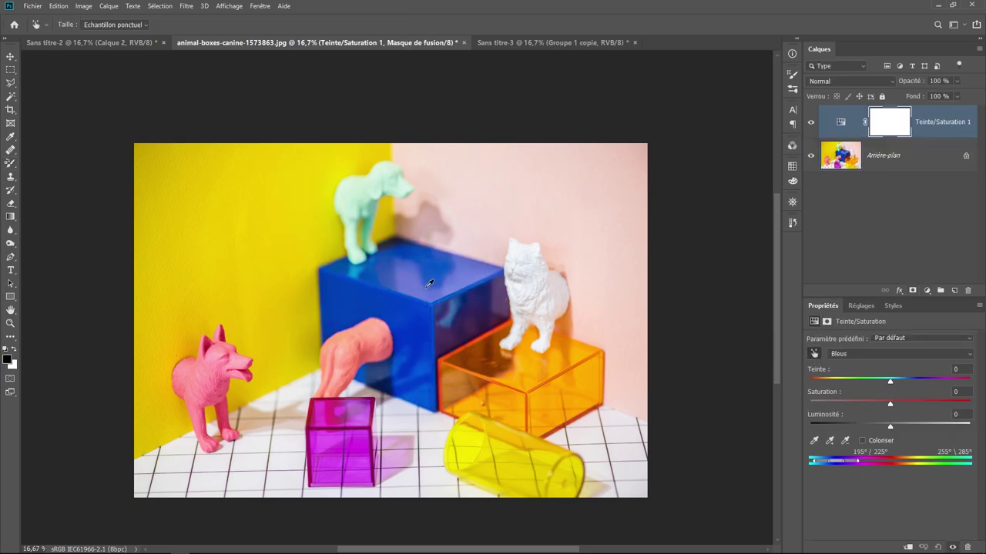
pyautogui.moveTo(889, 382)
pyautogui.mouseDown()
pyautogui.moveTo(794, 402)
pyautogui.moveTo(861, 401)
pyautogui.mouseUp()
pyautogui.press('b')
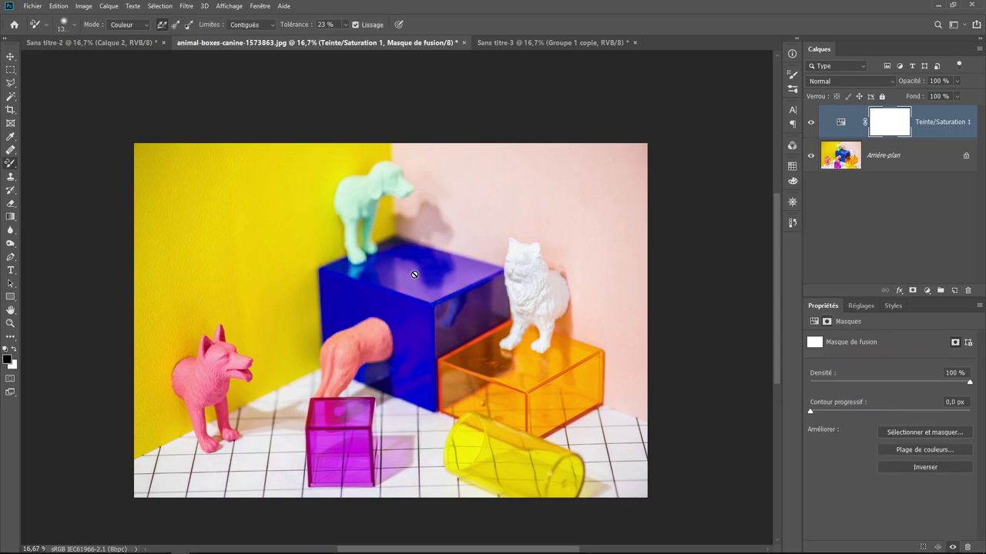
pyautogui.click(811, 124)
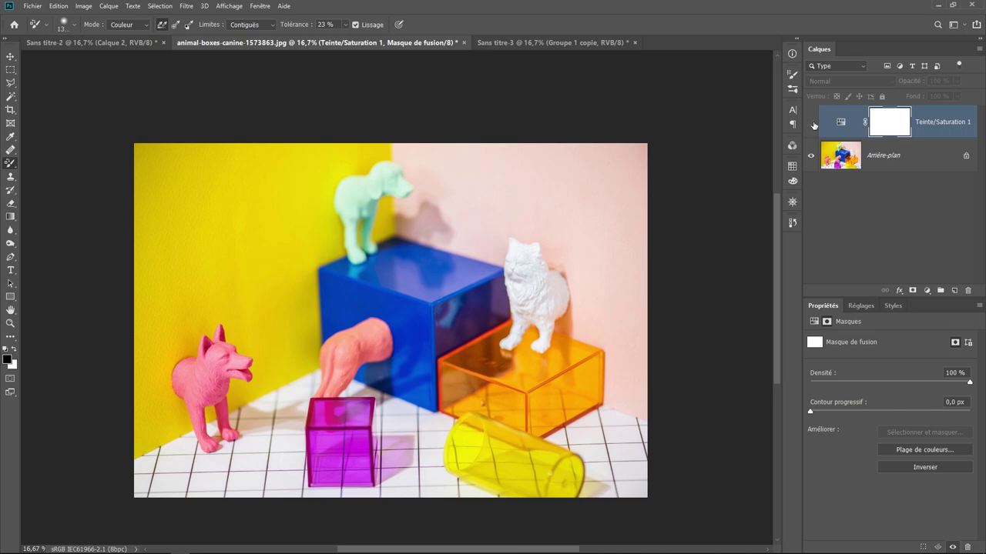